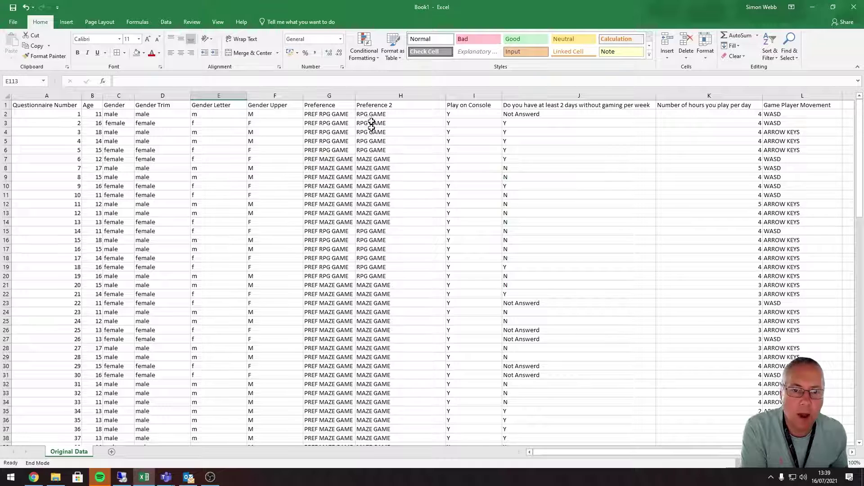
- Inspect the formulas in the first data row of the Gender Upper, Gender Letter and Preference 2 columns
left_click(265, 115)
left_click(219, 113)
left_click(376, 114)
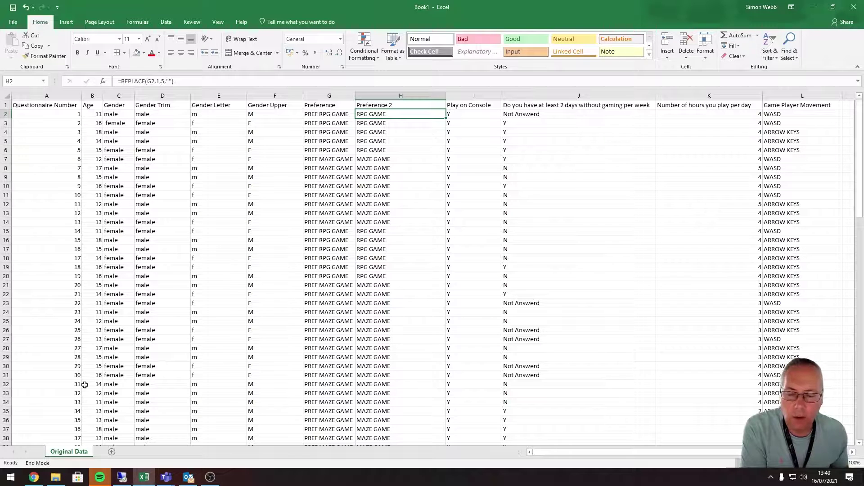
right_click(72, 455)
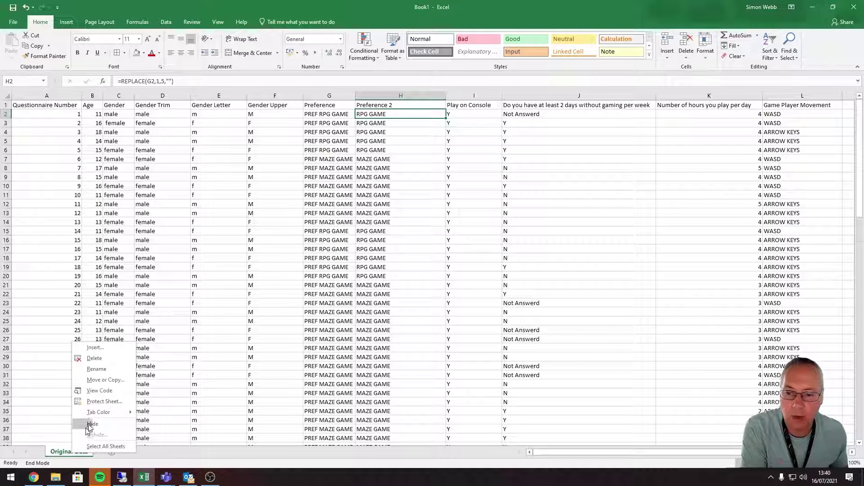
left_click(96, 369)
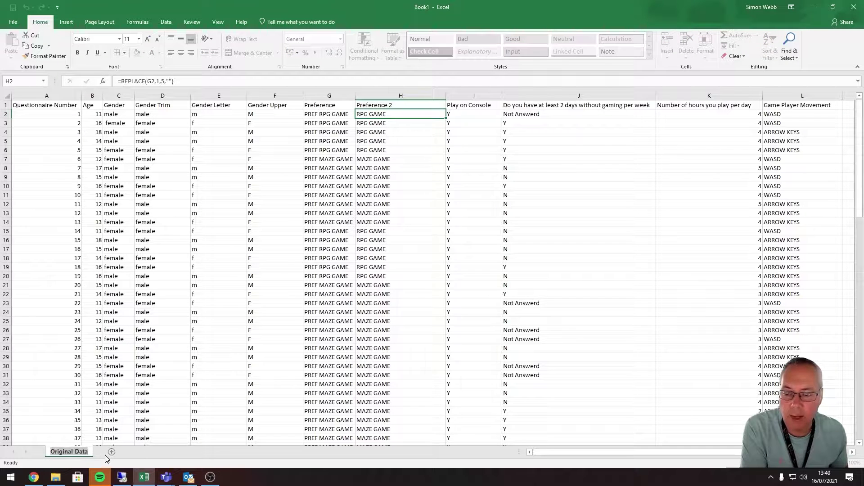
key("Return")
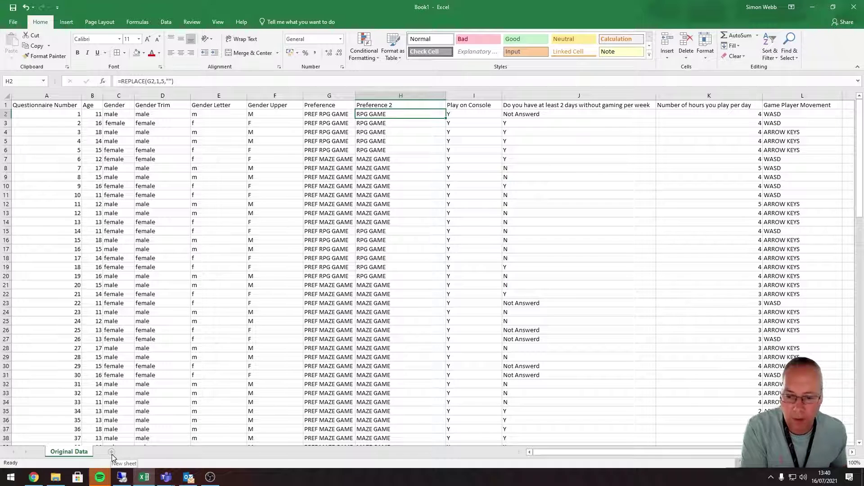
- Add a new worksheet after Original Data and name it Cleansed Data
left_click(112, 454)
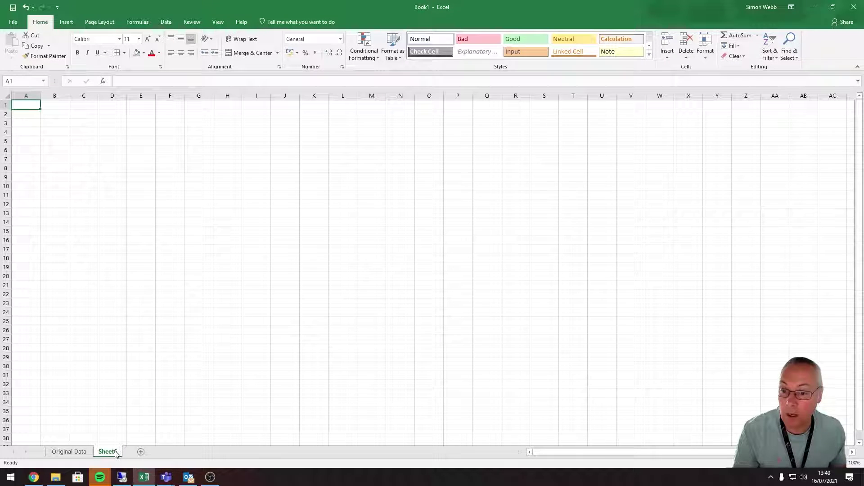
double_click(116, 453)
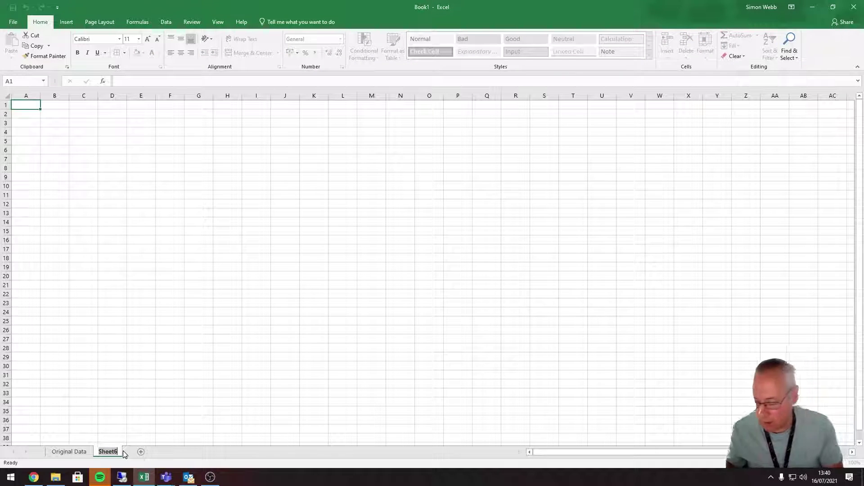
type("Clean")
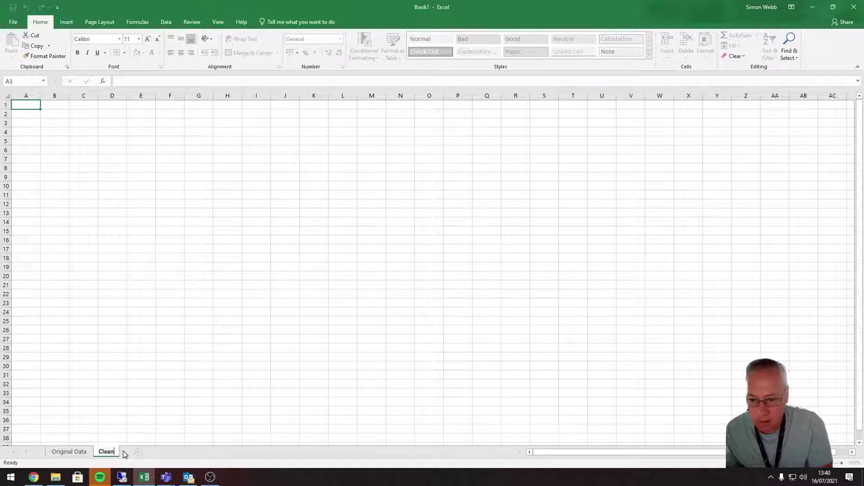
type("sed Data")
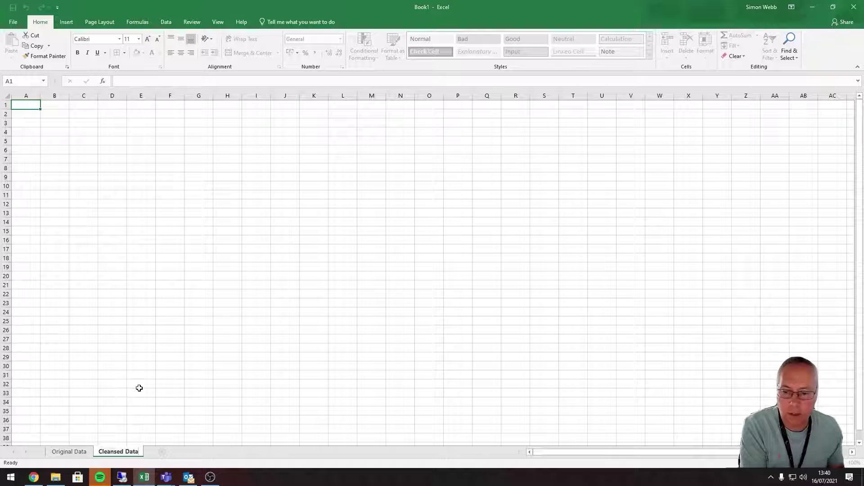
key("Return")
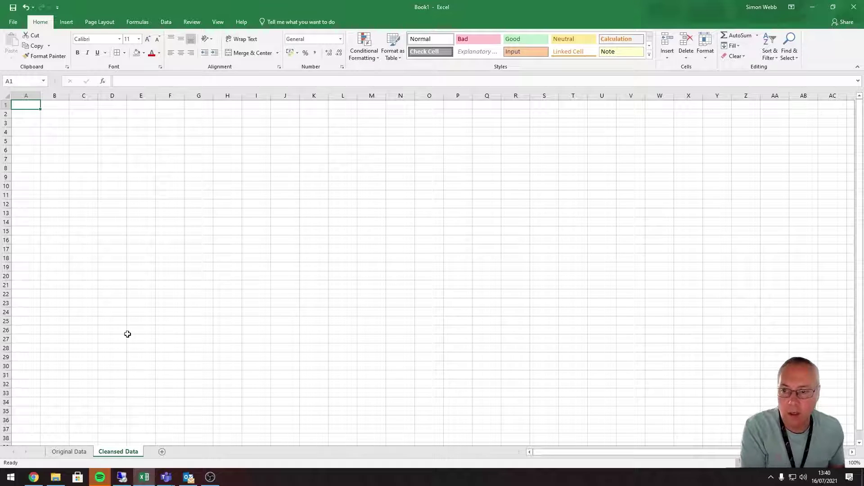
- Copy the header row A1:L1 from the Original Data sheet to cell A1 of the Cleansed Data sheet
left_click(69, 452)
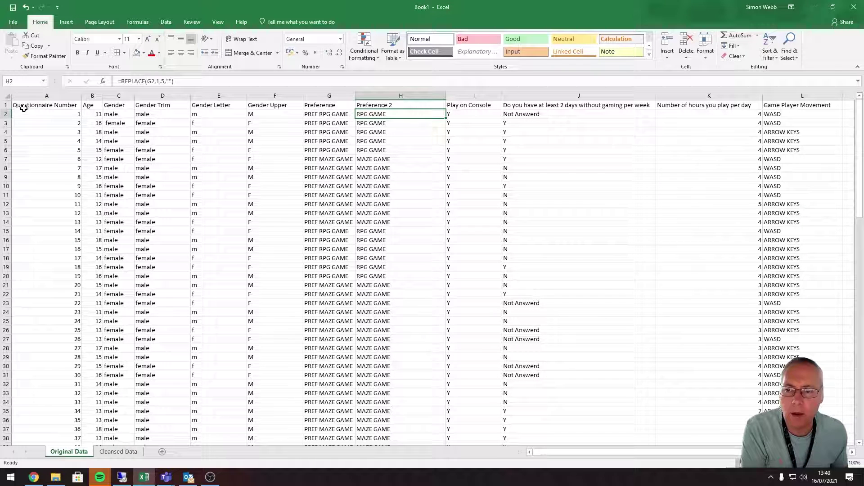
left_click_drag(25, 105, 779, 107)
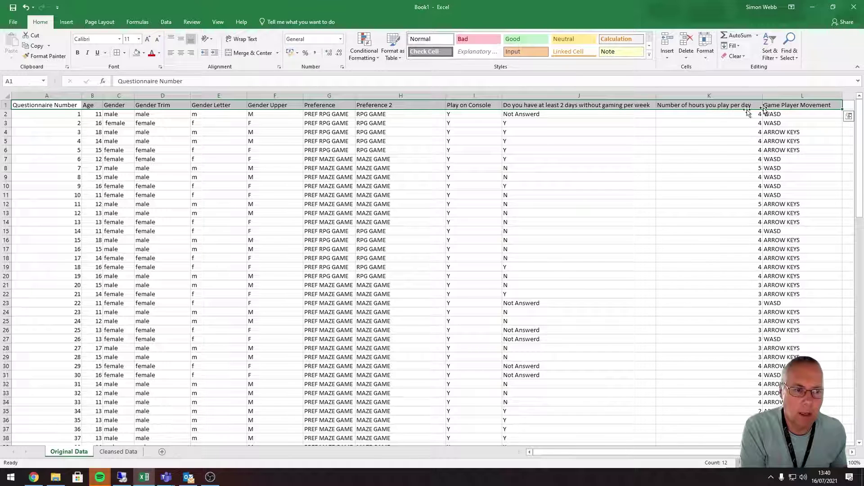
right_click(63, 105)
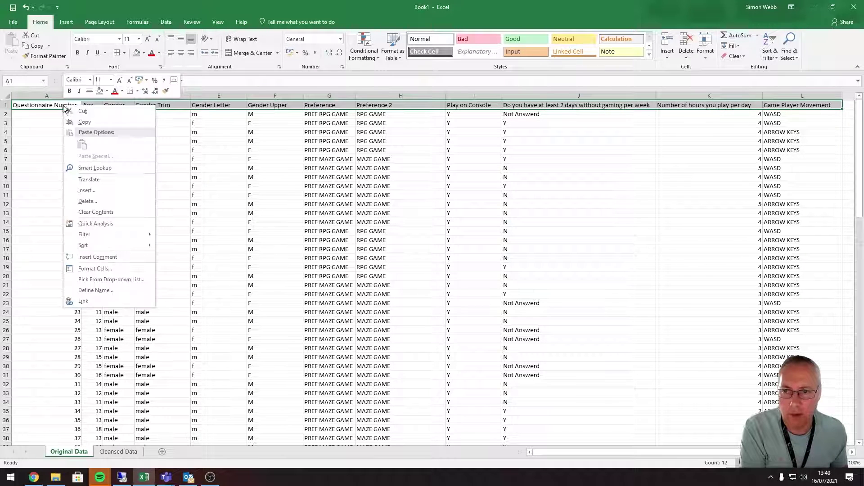
left_click(92, 122)
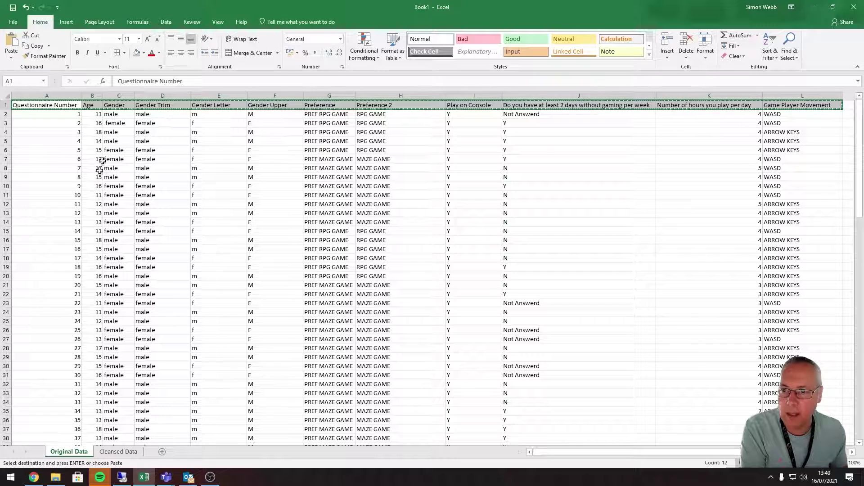
left_click(116, 453)
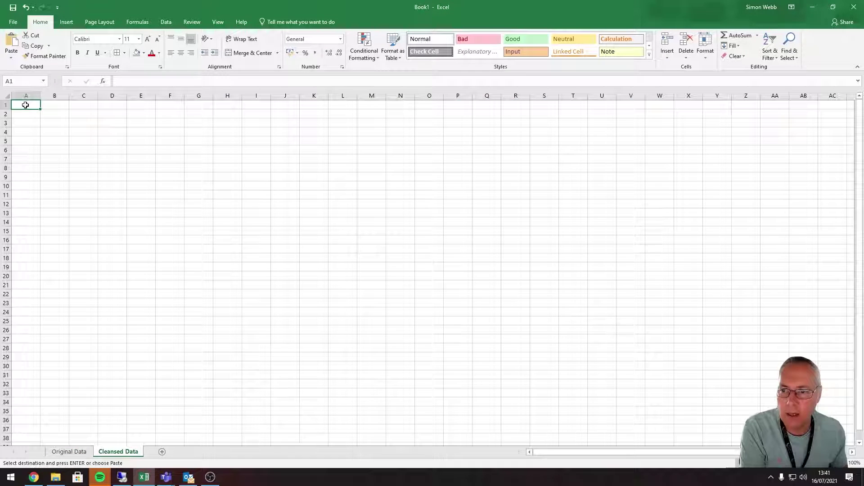
key("Return")
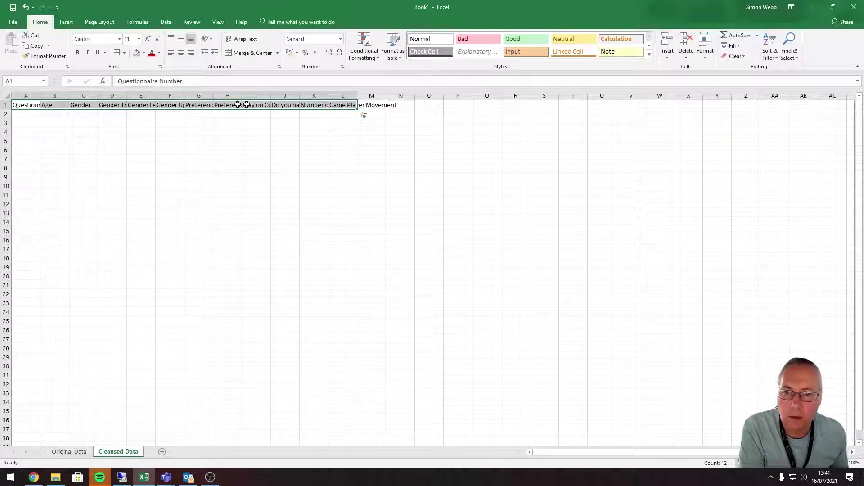
- Fit the widths of columns A to L on the Cleansed Data sheet to their header text
key("Escape")
left_click_drag(40, 94, 86, 93)
double_click(114, 94)
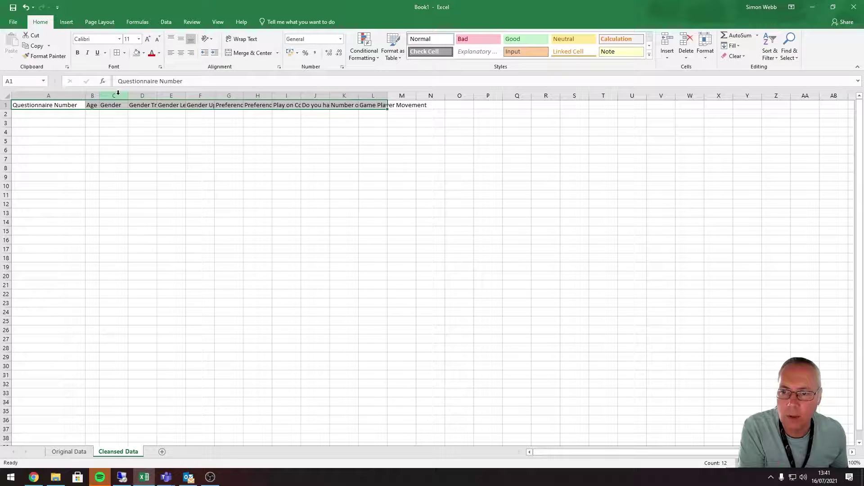
double_click(128, 94)
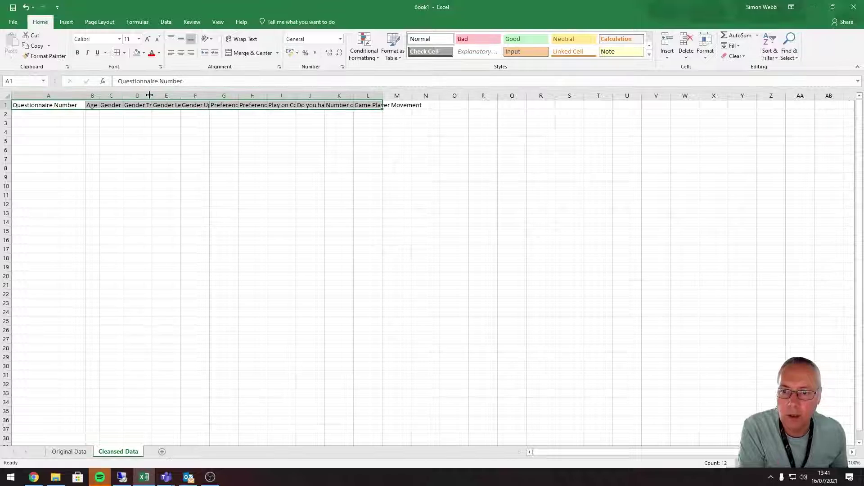
double_click(151, 95)
double_click(189, 96)
double_click(232, 96)
double_click(275, 96)
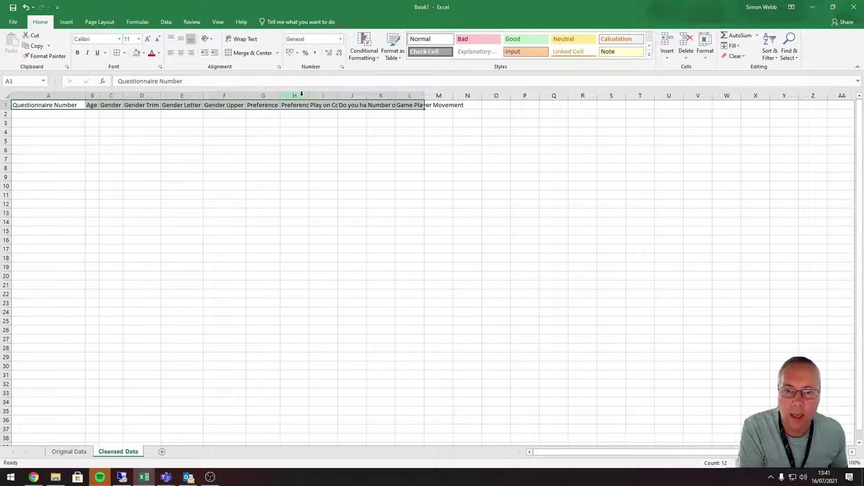
double_click(308, 96)
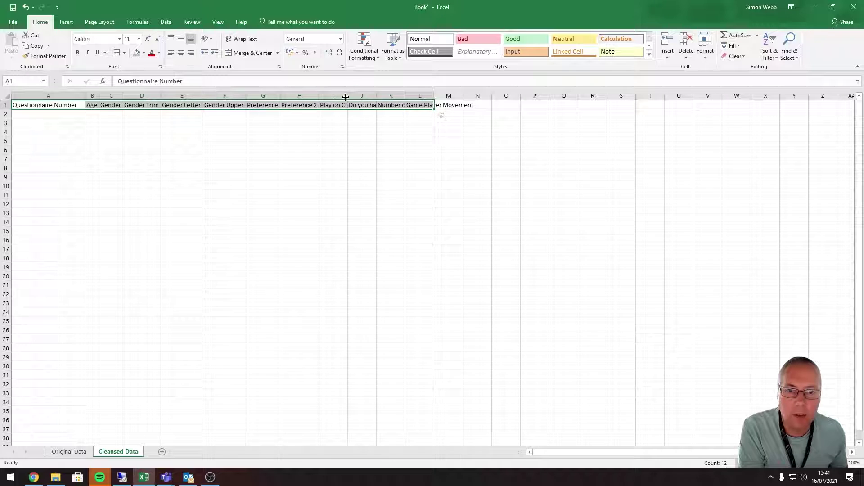
double_click(346, 96)
double_click(396, 96)
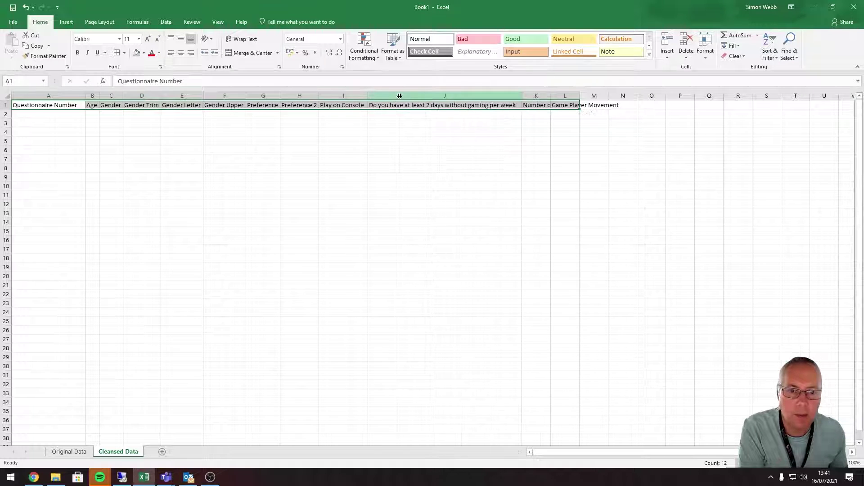
double_click(577, 95)
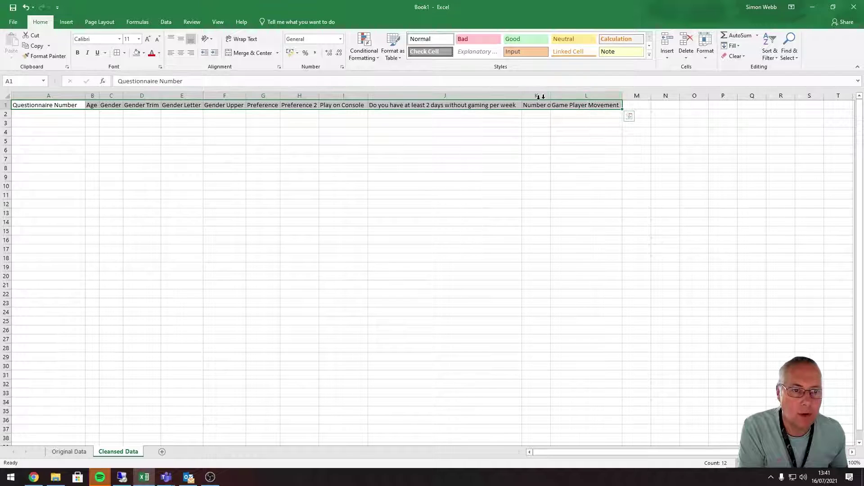
double_click(551, 96)
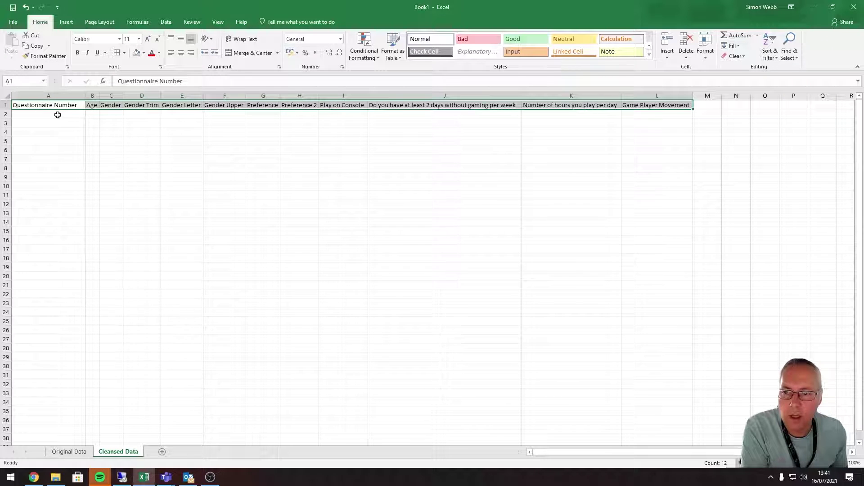
- Copy the Questionnaire Number and Age data (A2:B101) from Original Data to cell A2 of Cleansed Data
left_click(80, 453)
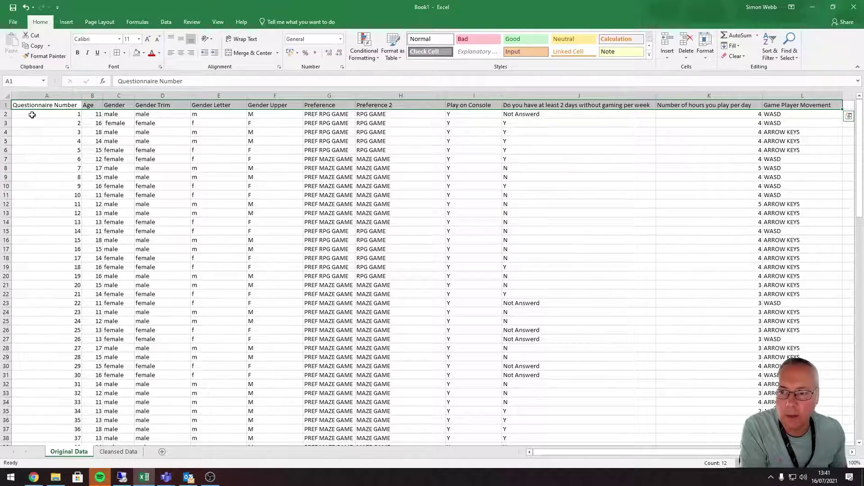
left_click(33, 114)
left_click_drag(71, 113, 87, 427)
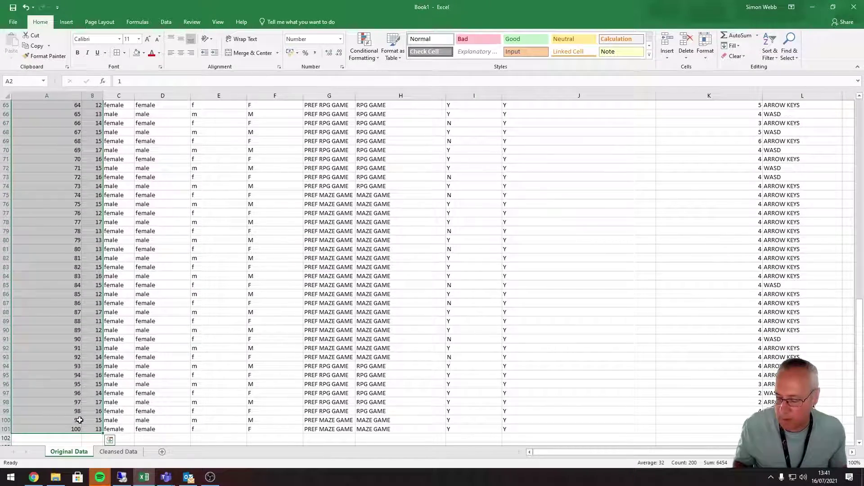
key("ctrl+c")
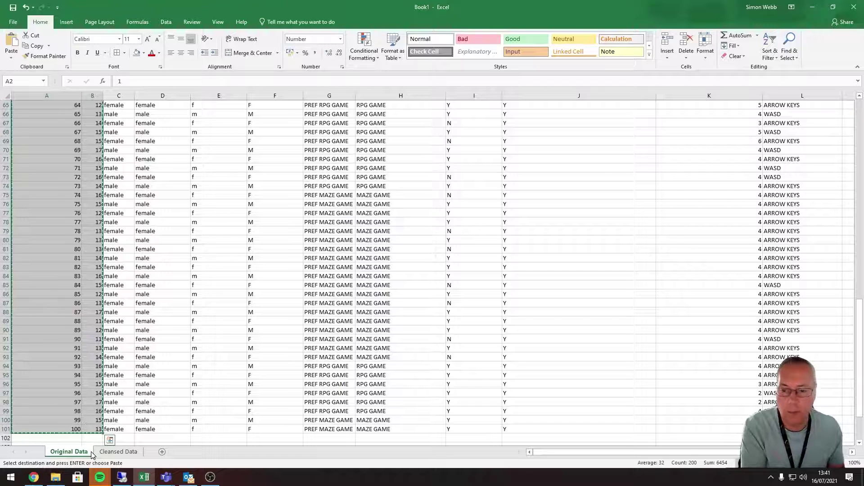
left_click(108, 453)
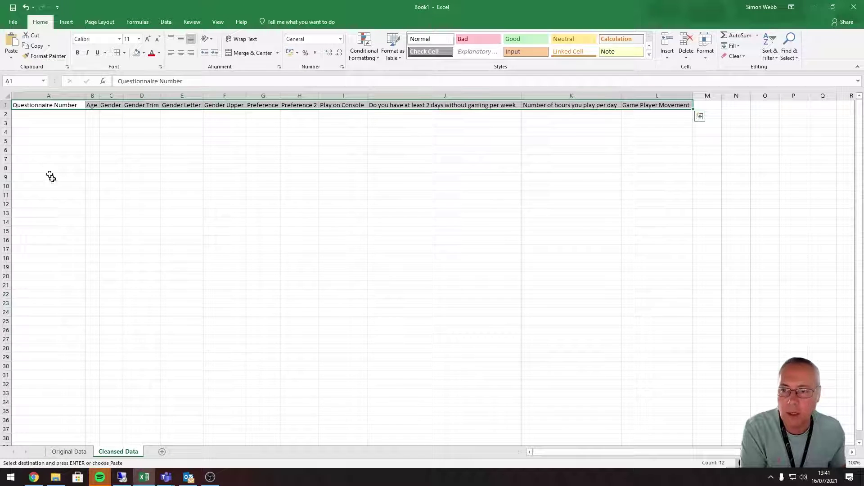
left_click(35, 112)
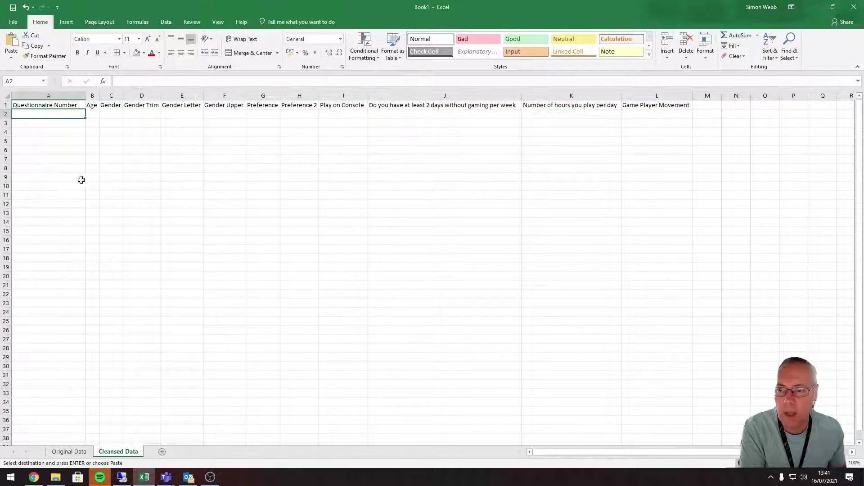
key("Return")
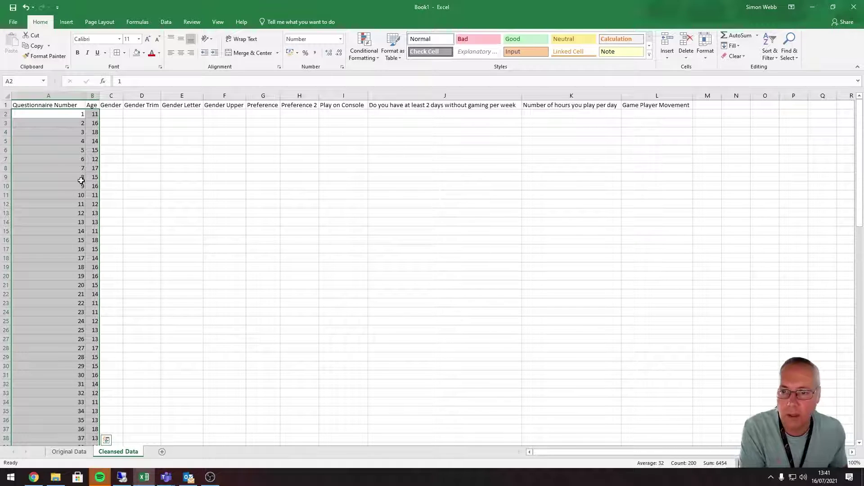
- Copy the Gender Upper results (F2:F101) from Original Data and paste them as values only at cell C2 of Cleansed Data
left_click(80, 455)
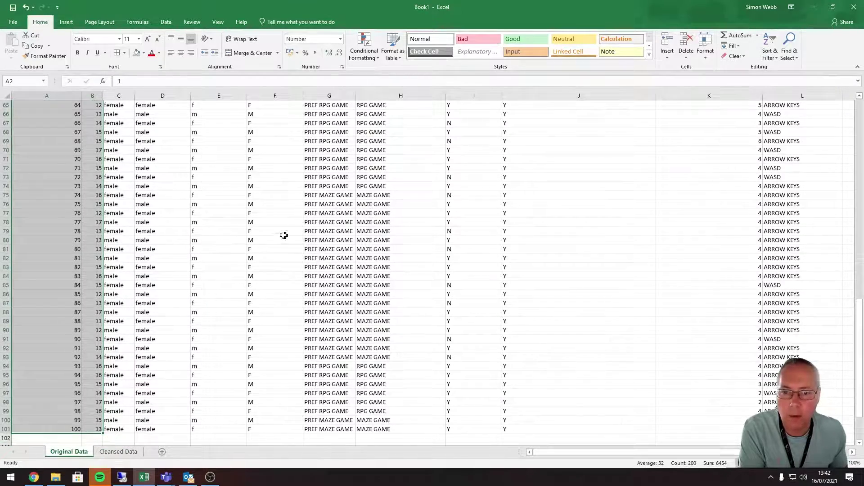
scroll(295, 231, "up", 20)
scroll(295, 230, "up", 5)
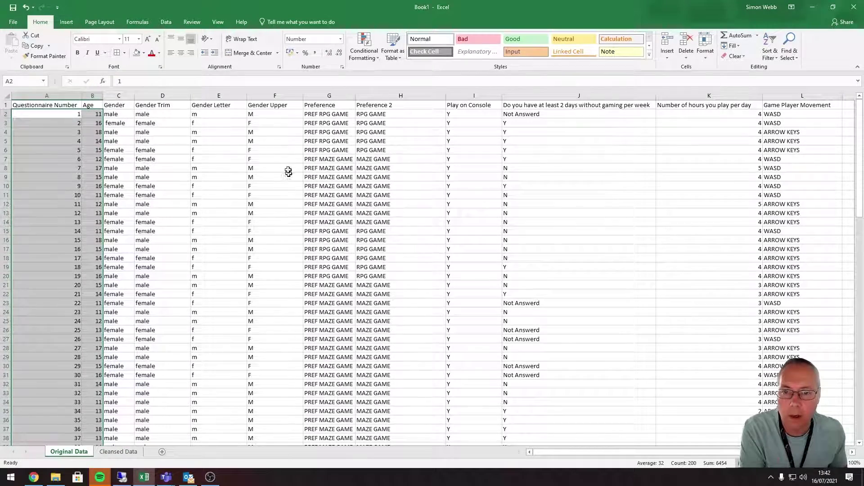
left_click_drag(269, 114, 284, 425)
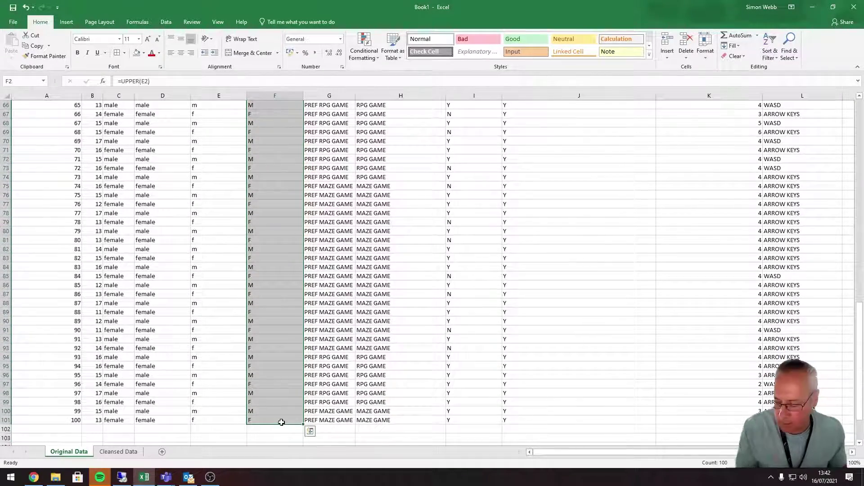
key("ctrl+c")
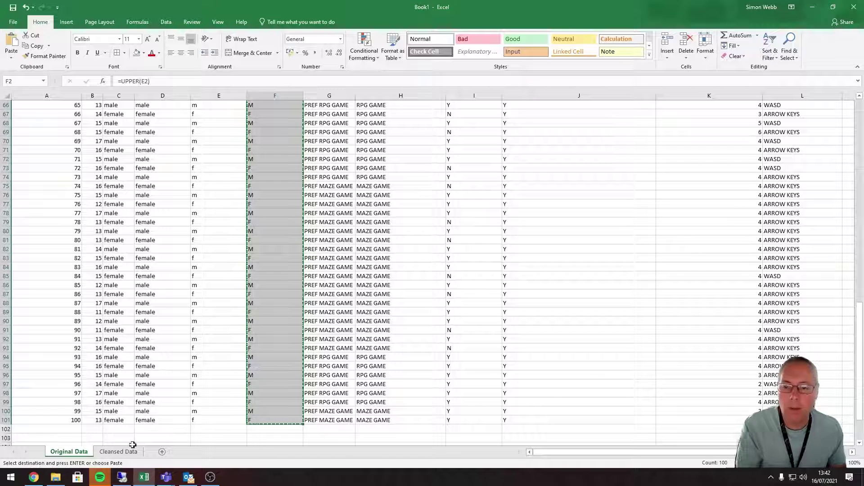
left_click(118, 452)
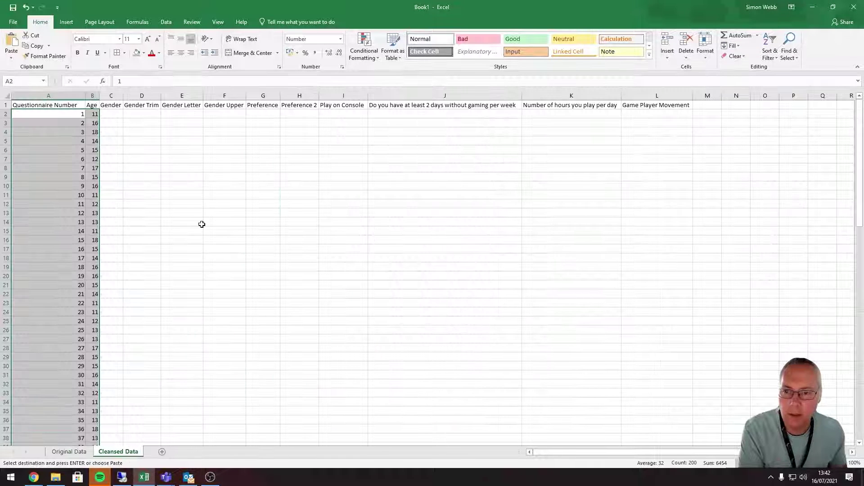
right_click(109, 113)
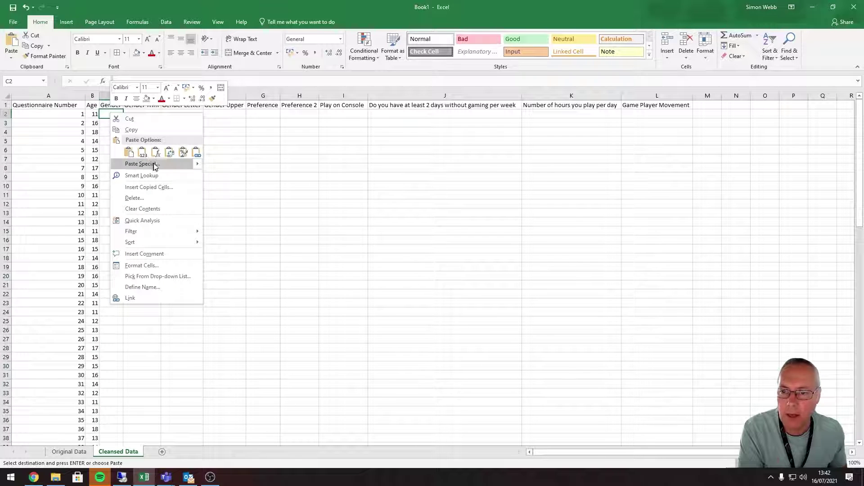
mouse_move(198, 168)
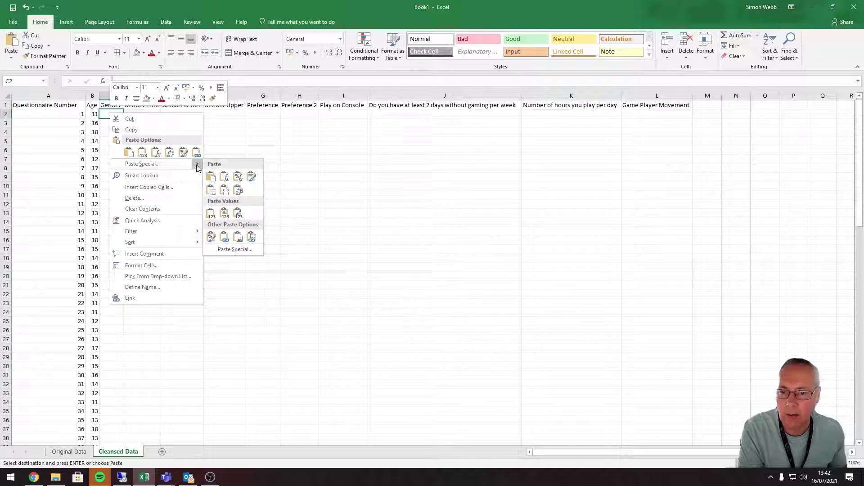
left_click(212, 214)
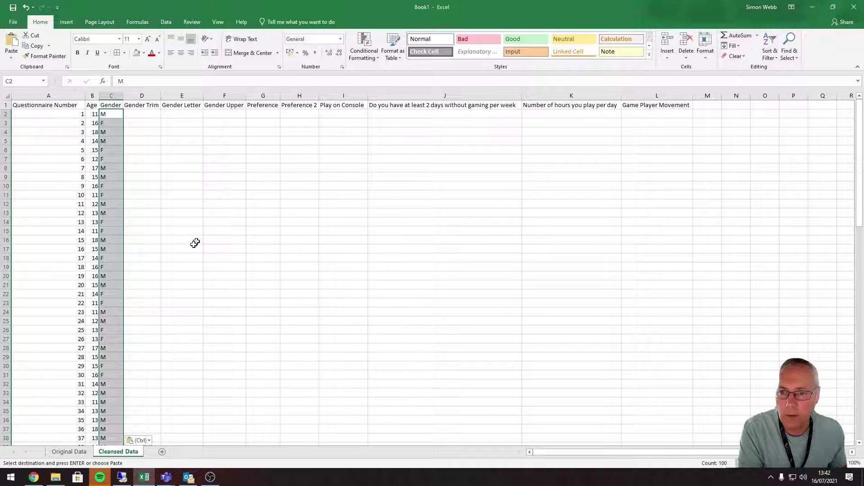
- Compare the content of Gender cell C2 on Cleansed Data with its source cell F2 on Original Data
left_click(175, 212)
left_click_drag(112, 118, 113, 117)
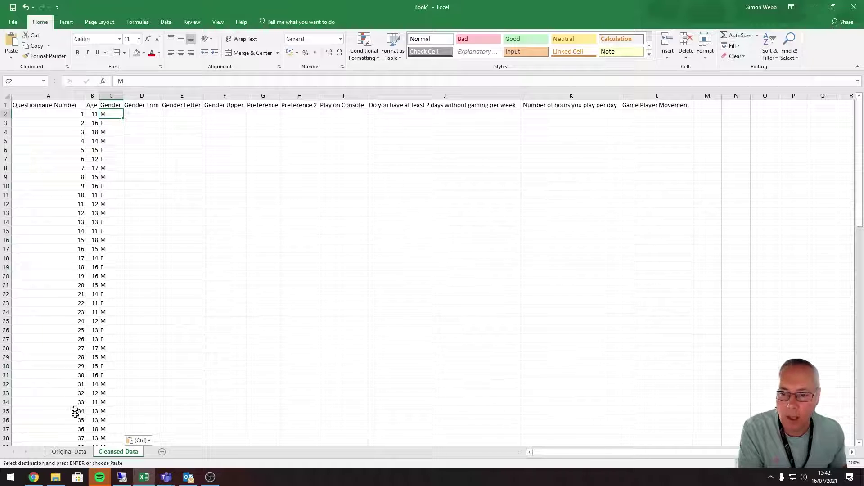
left_click(59, 451)
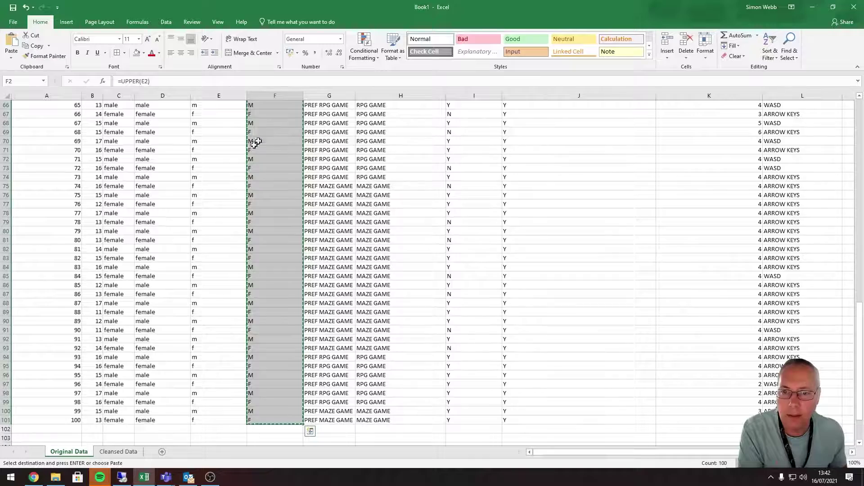
scroll(255, 141, "up", 20)
left_click(289, 185)
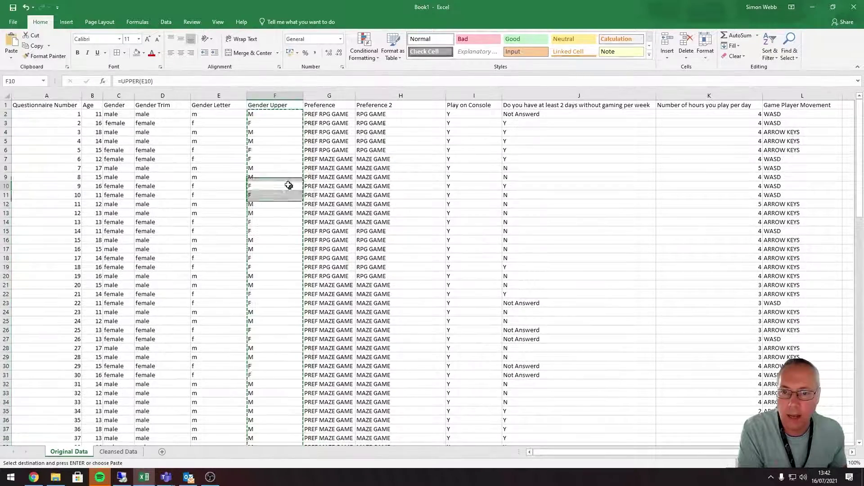
left_click(270, 114)
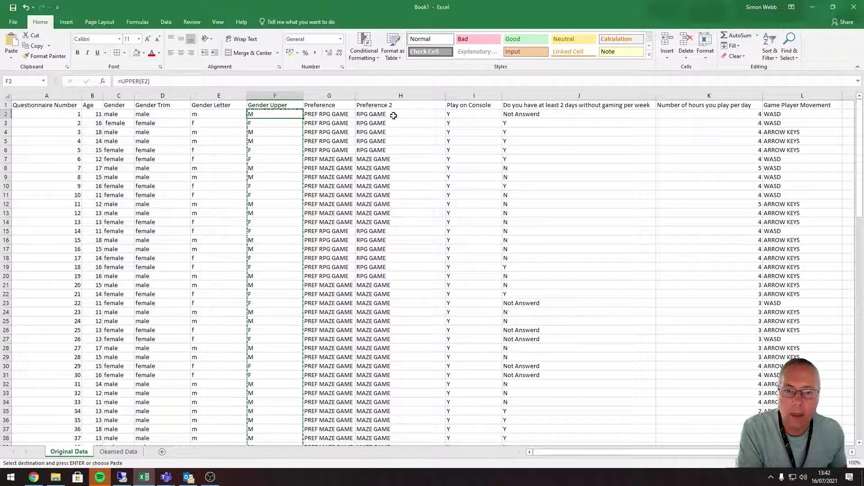
- Delete the Gender Trim, Gender Letter and Gender Upper columns (D to F) from the Cleansed Data sheet
left_click(135, 452)
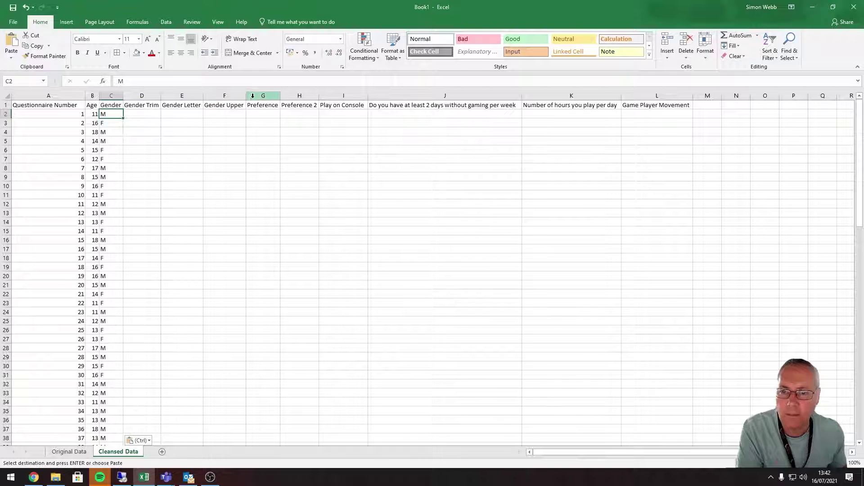
left_click_drag(145, 96, 220, 96)
left_click_drag(141, 96, 218, 96)
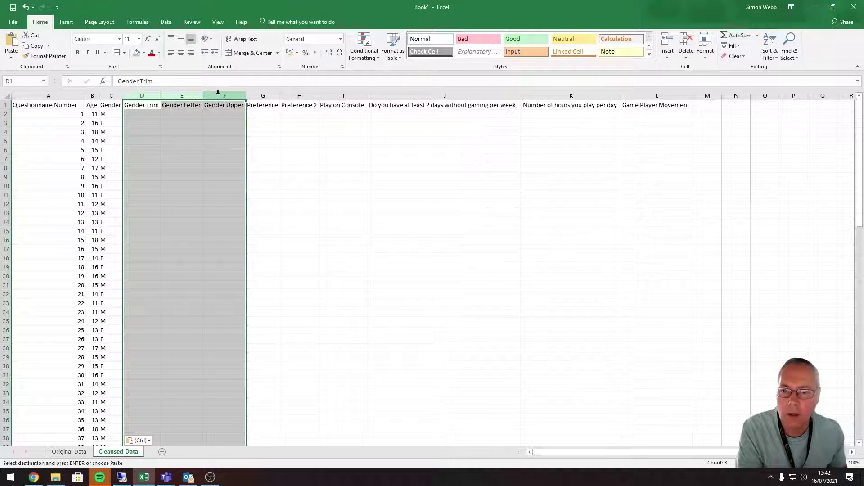
right_click(194, 93)
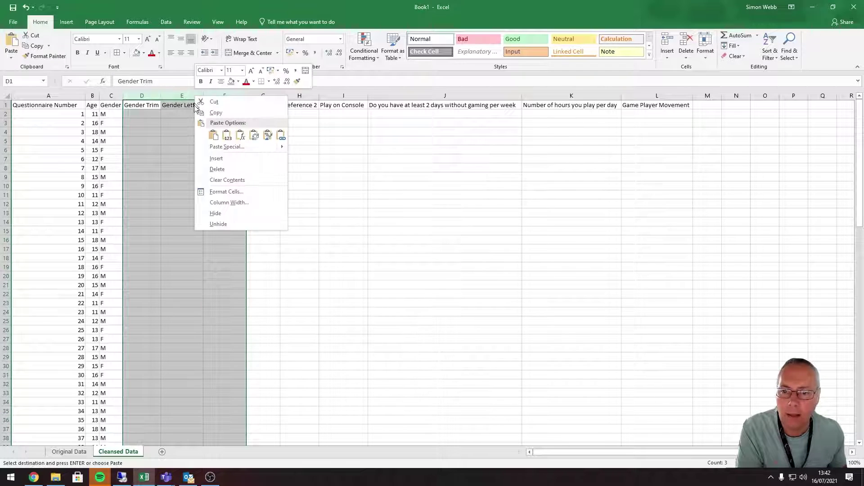
left_click(218, 171)
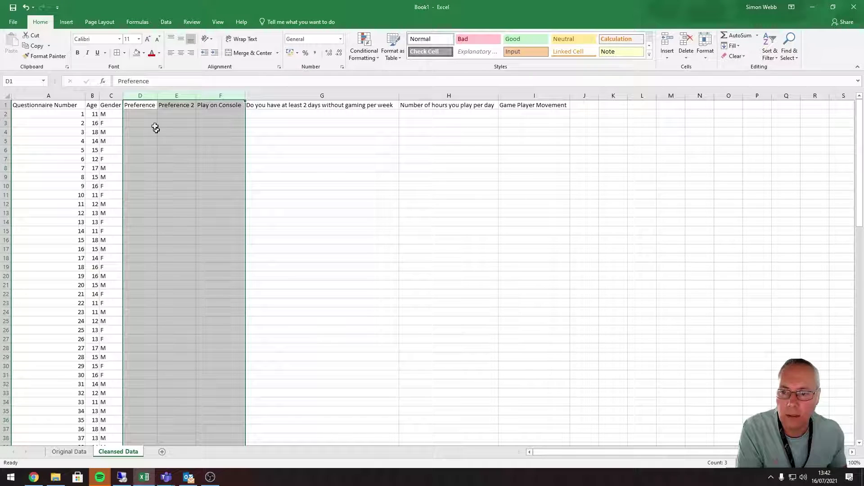
- Delete the Preference 2 column (E) from the Cleansed Data sheet
right_click(180, 96)
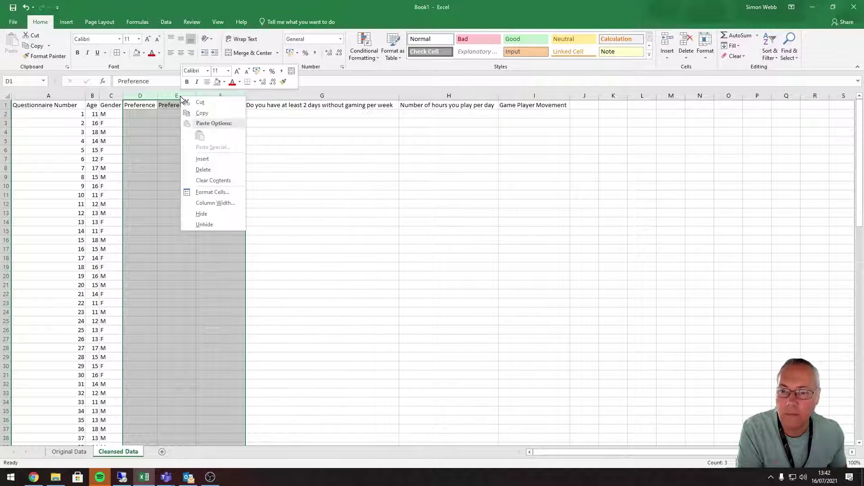
key("Escape")
left_click(177, 96)
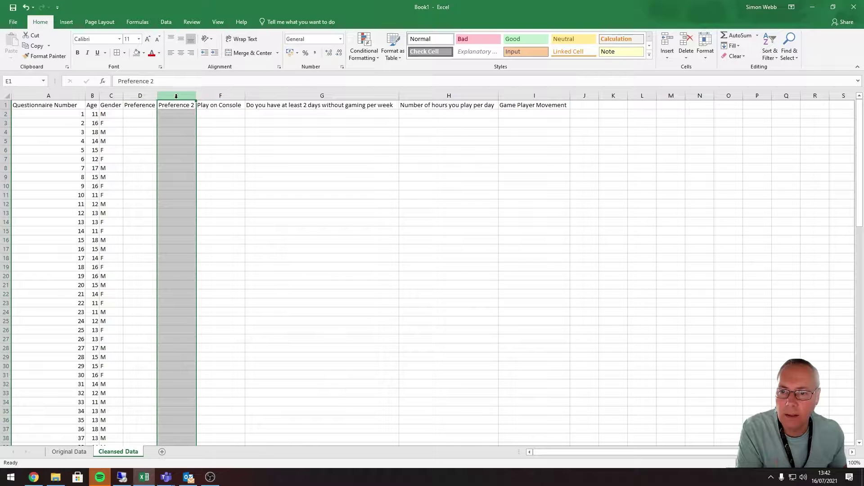
right_click(177, 98)
left_click(198, 171)
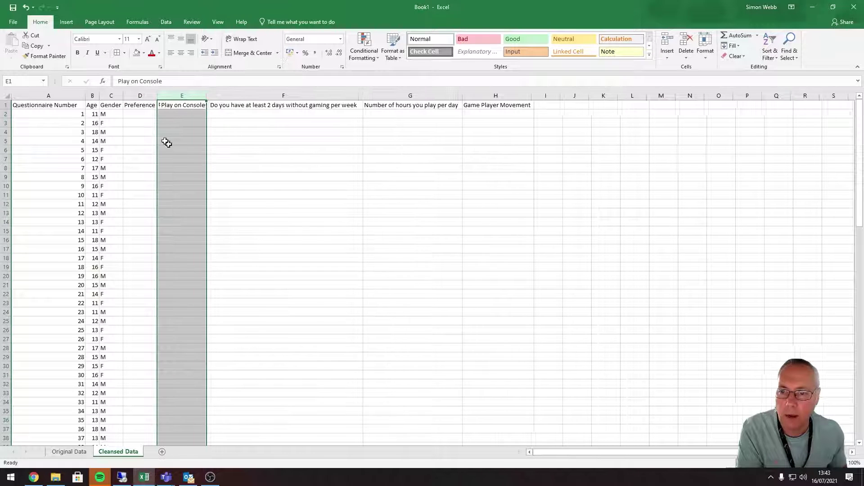
- Copy the Preference 2 results (H2:H101) from Original Data and paste them as values only at cell D2 of Cleansed Data
left_click(76, 453)
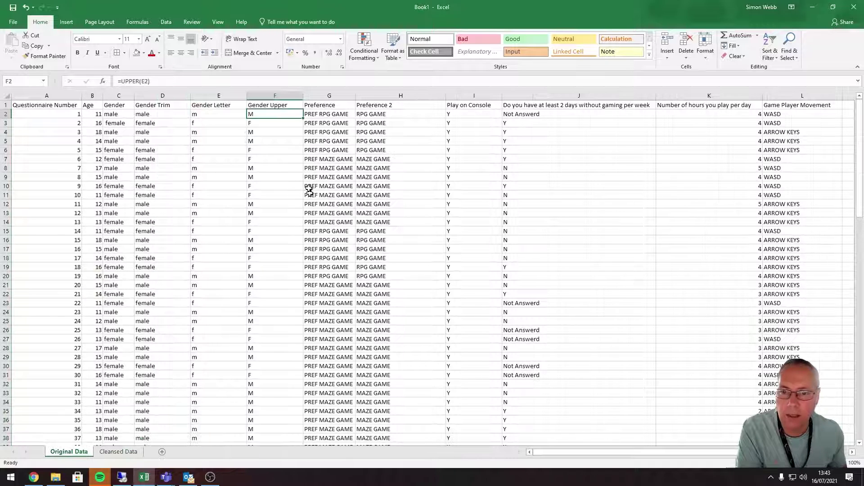
left_click_drag(377, 117, 388, 422)
key("ctrl+c")
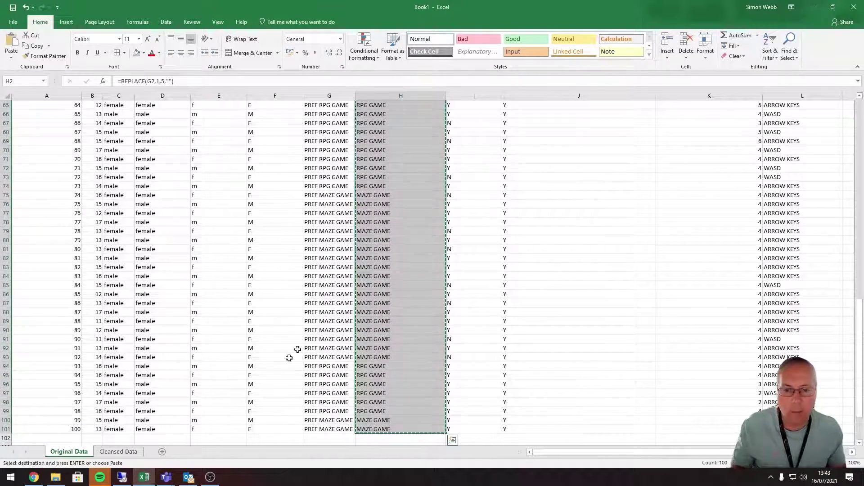
left_click(119, 452)
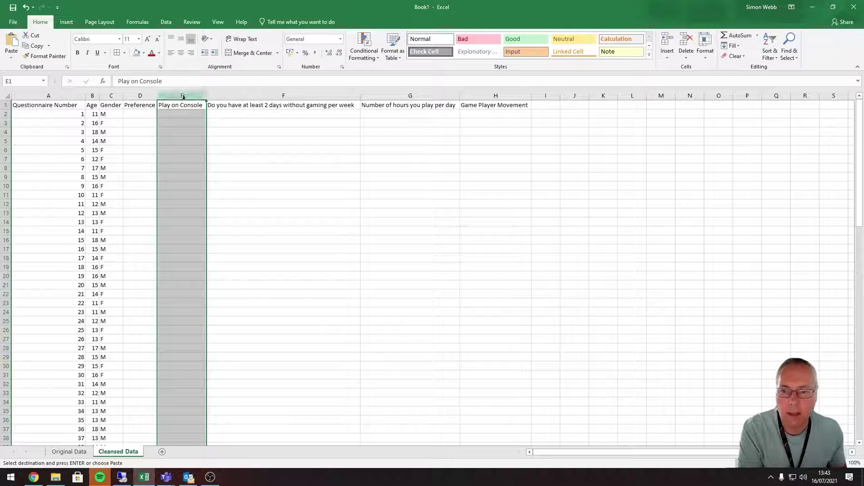
left_click(146, 116)
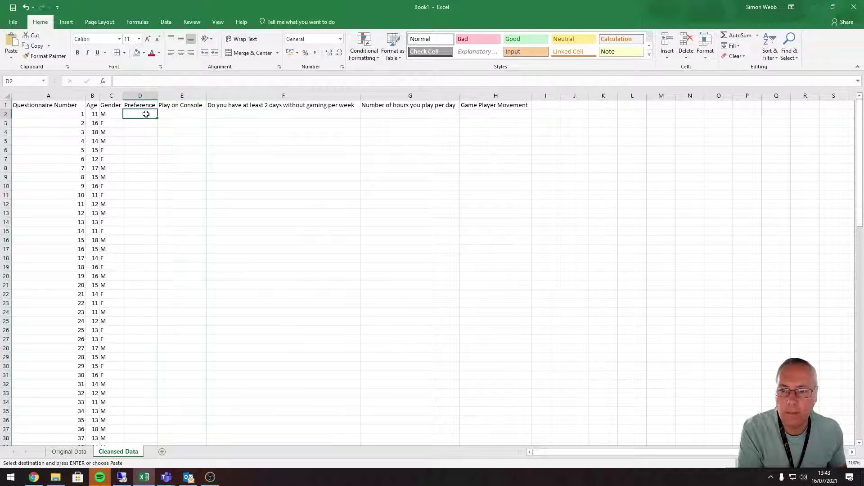
right_click(146, 114)
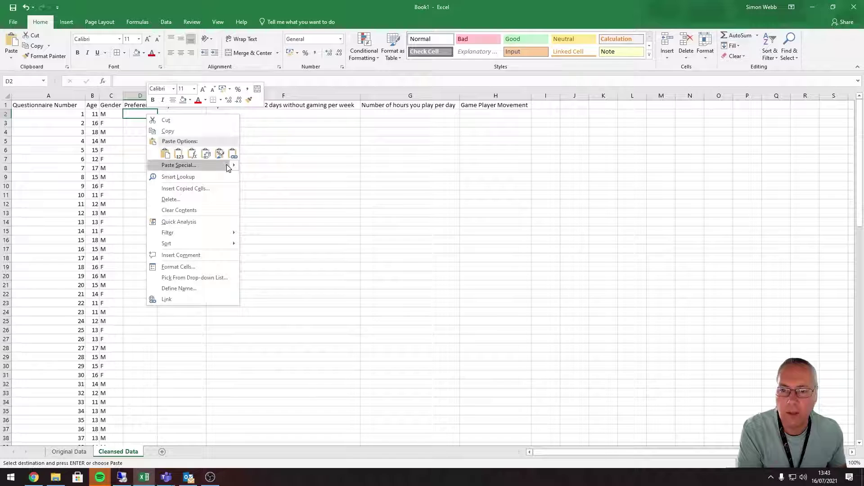
mouse_move(234, 167)
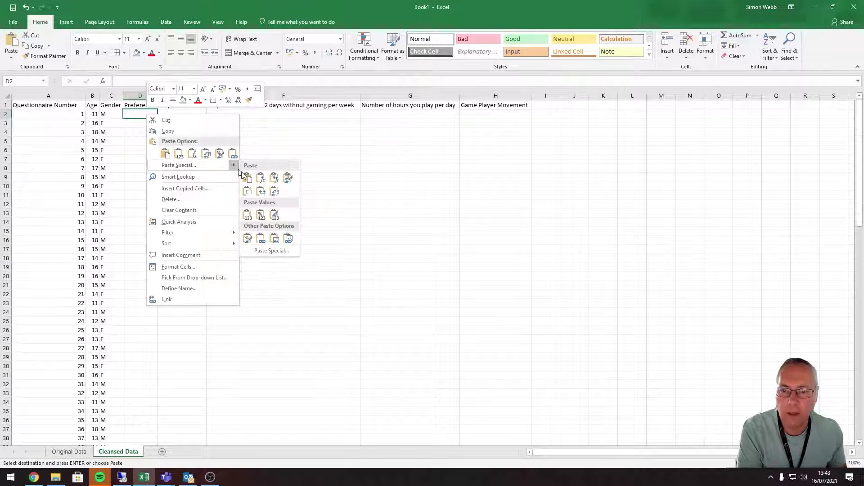
left_click(248, 215)
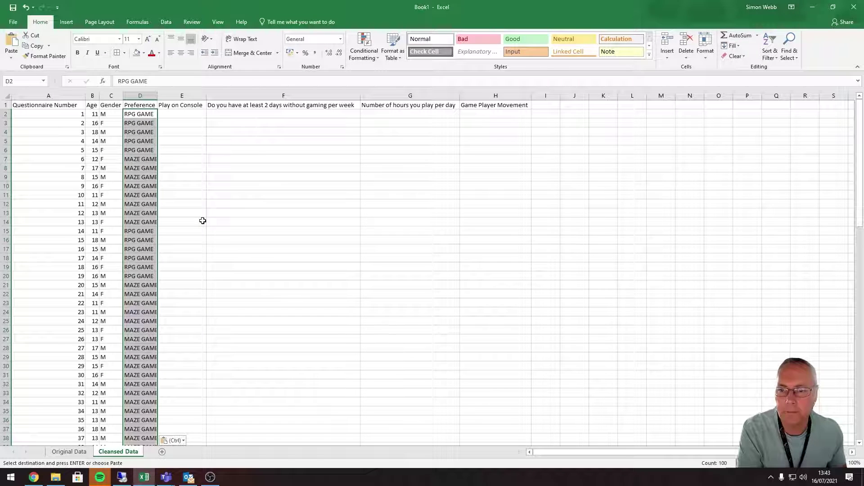
- Copy the Play on Console to Game Player Movement data (I2:L101) from Original Data to cell E2 of Cleansed Data
left_click(185, 114)
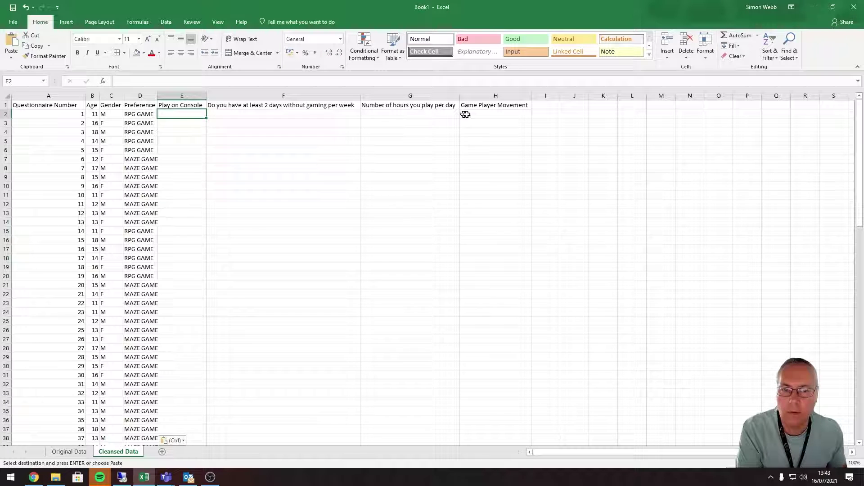
left_click(69, 452)
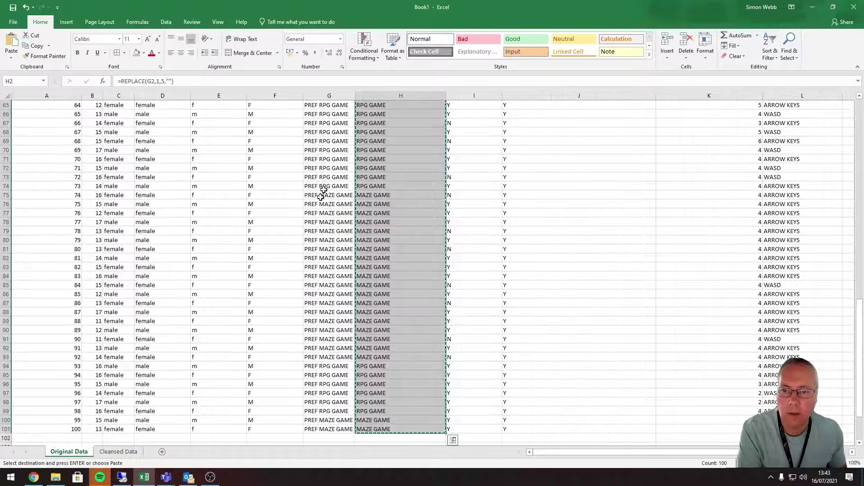
scroll(513, 159, "up", 20)
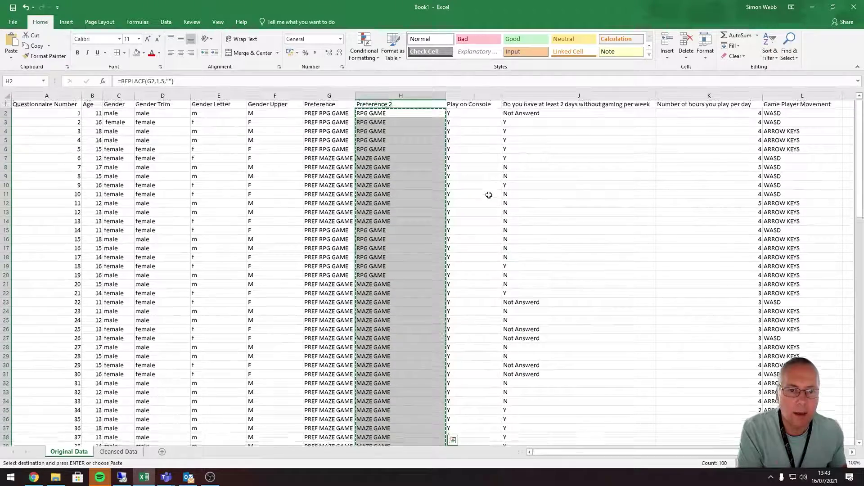
left_click_drag(468, 114, 787, 420)
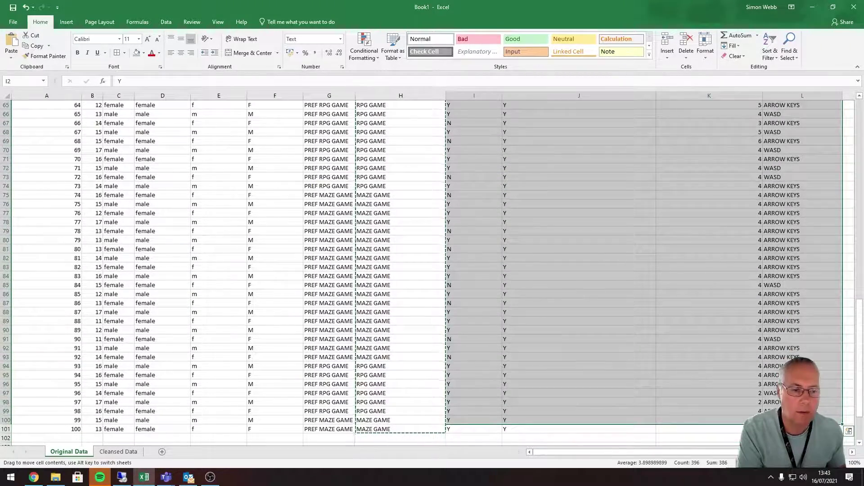
scroll(788, 420, "up", 1)
scroll(714, 363, "up", 20)
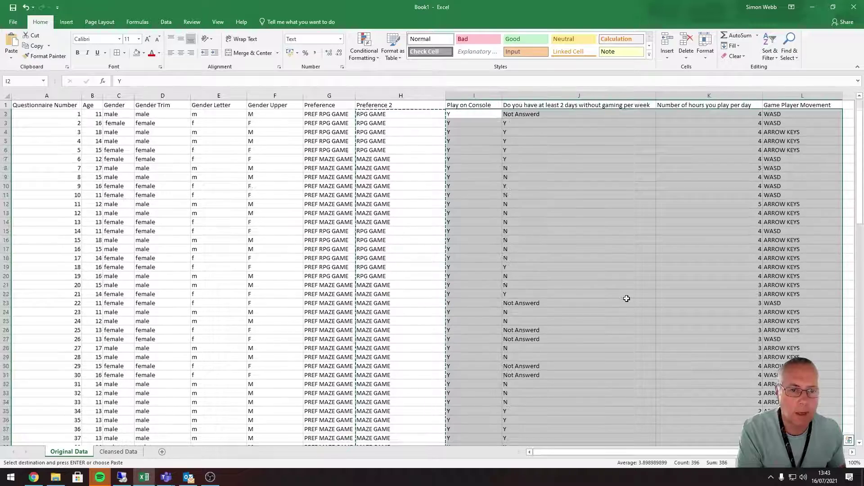
left_click_drag(466, 115, 791, 483)
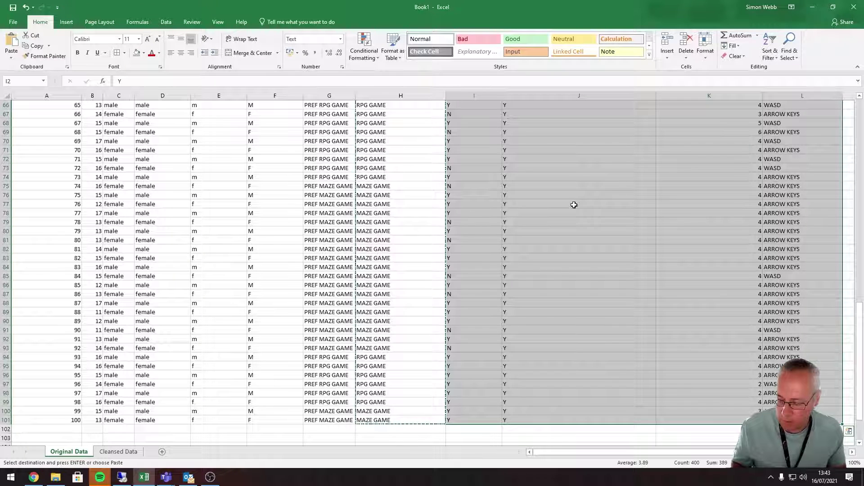
left_click(130, 453)
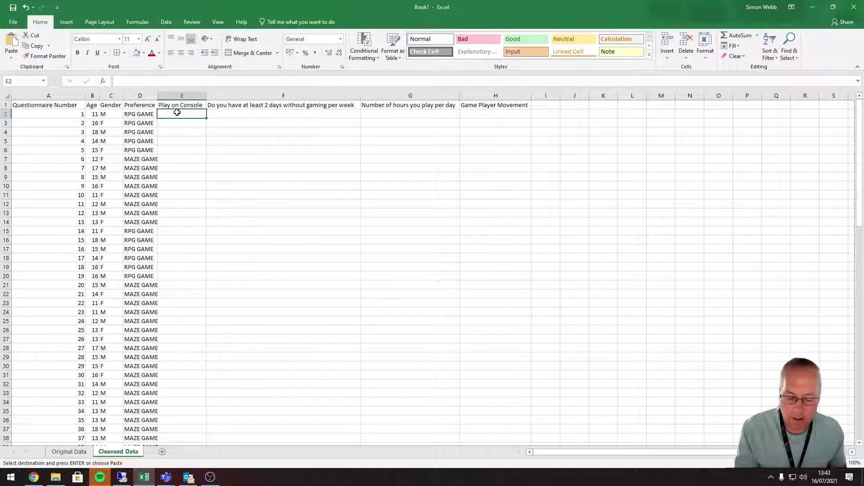
key("Return")
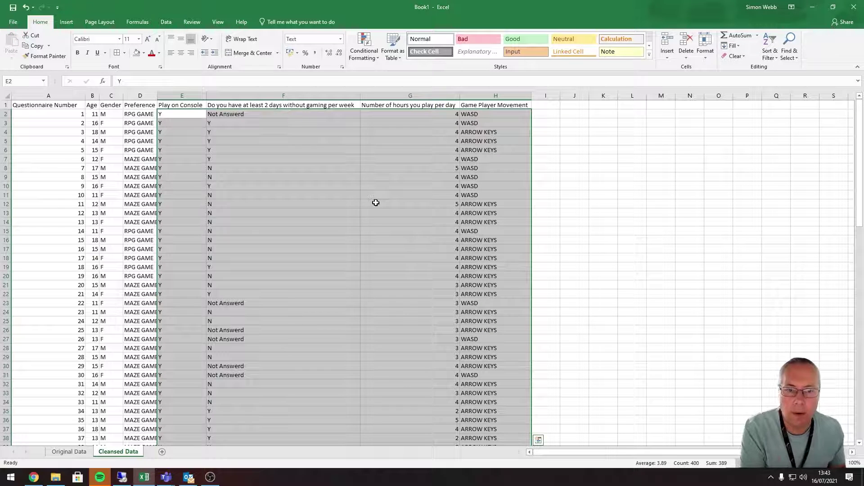
left_click(568, 221)
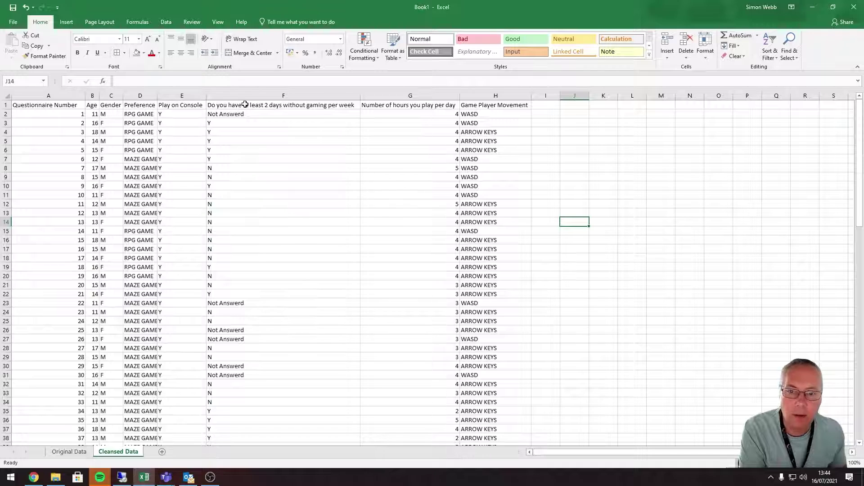
- Turn on text wrapping for the header cells A1:H1 of the Cleansed Data sheet
left_click(322, 105)
left_click(382, 106)
left_click(298, 107)
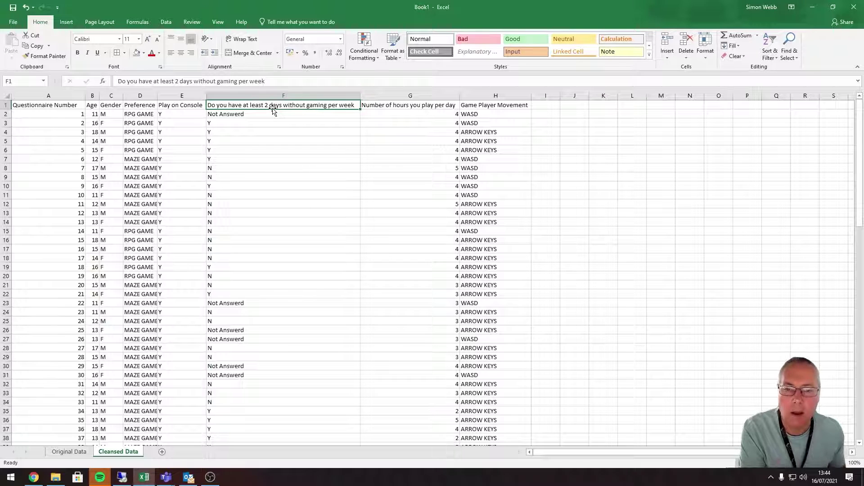
left_click_drag(16, 105, 491, 105)
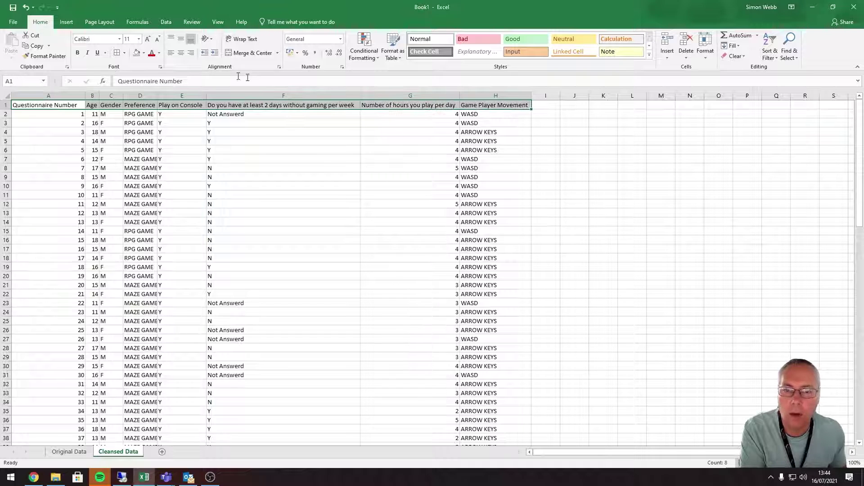
left_click(243, 40)
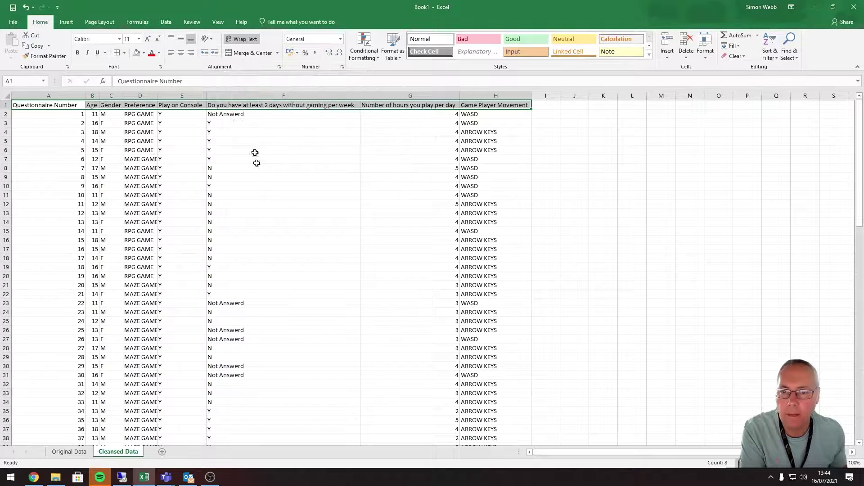
- Narrow columns A, E, F, G and H so that their long headers wrap onto two lines
left_click_drag(84, 95, 4, 118)
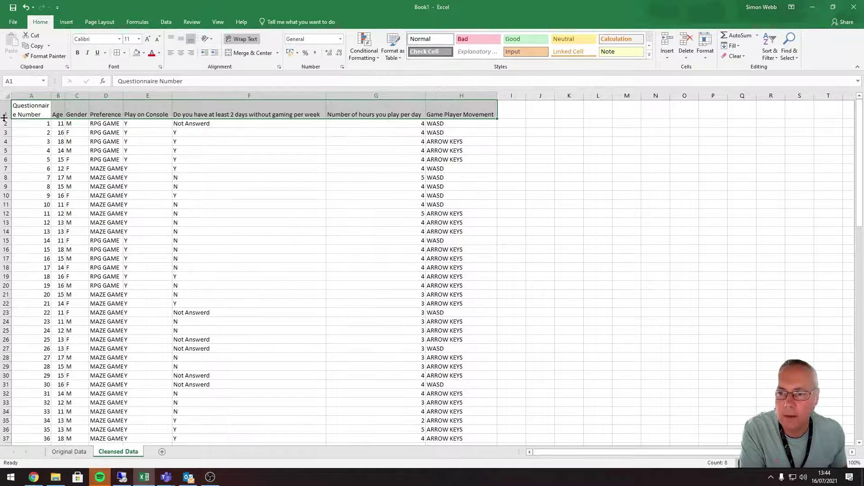
left_click_drag(50, 98, 56, 96)
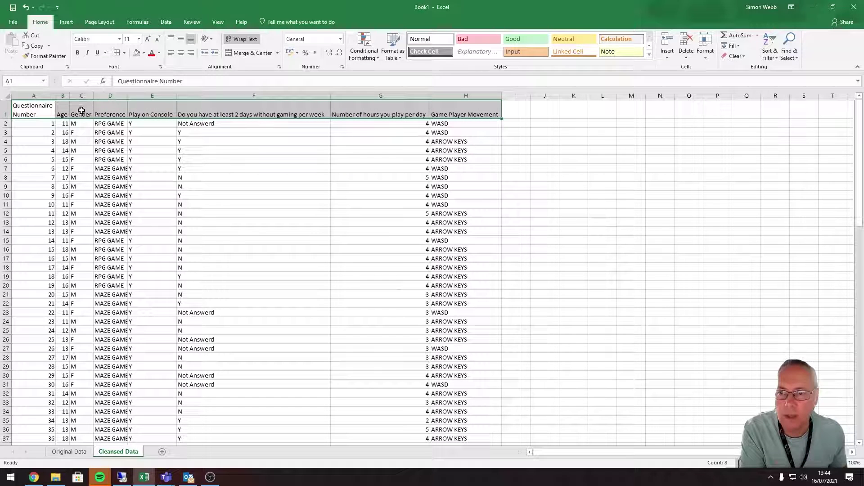
left_click_drag(176, 95, 156, 95)
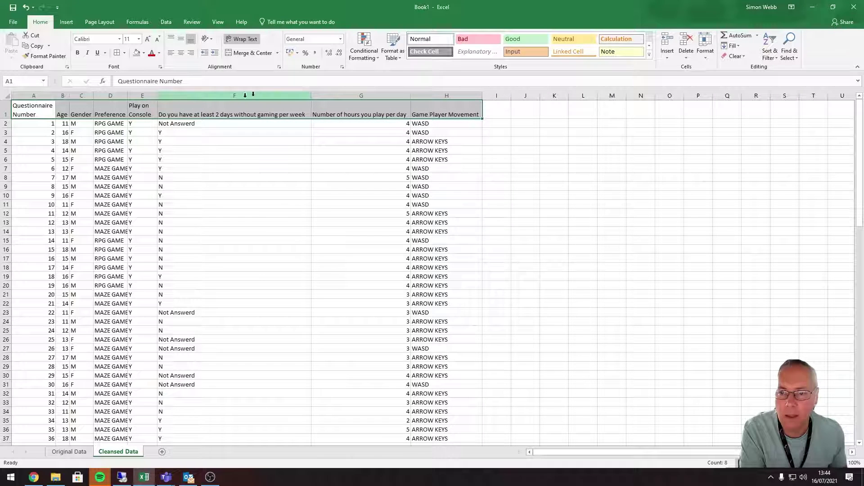
left_click_drag(311, 94, 238, 99)
left_click_drag(337, 94, 291, 95)
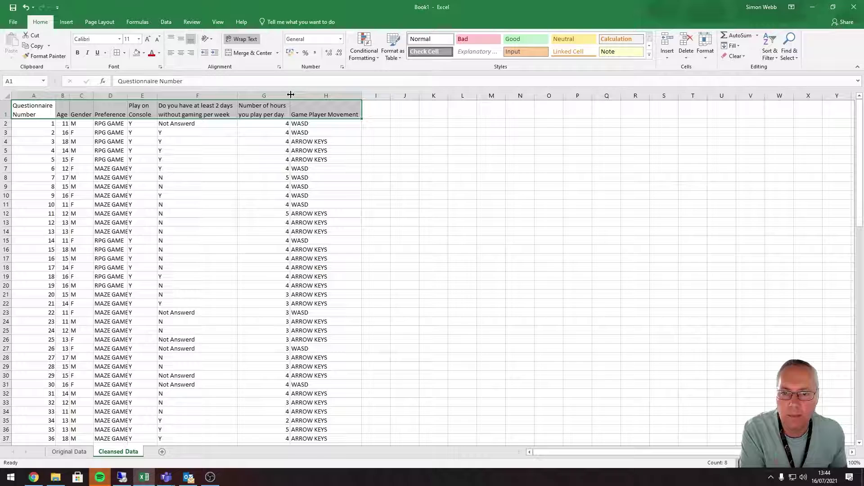
left_click_drag(362, 96, 336, 96)
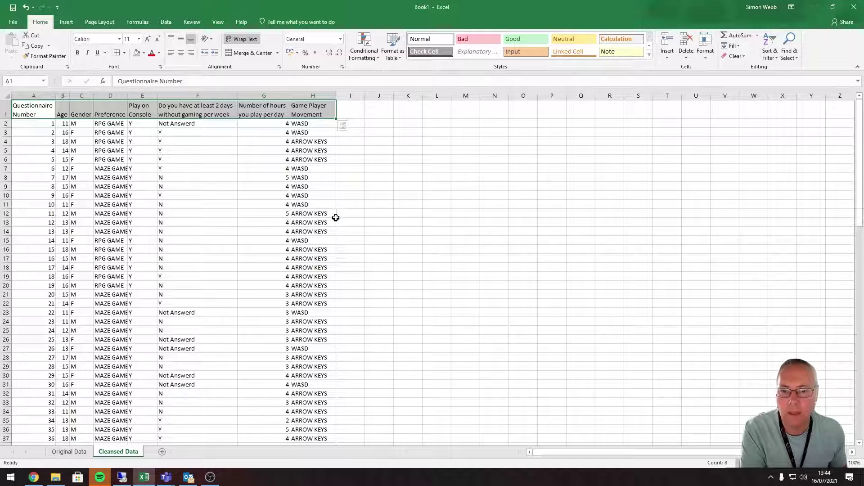
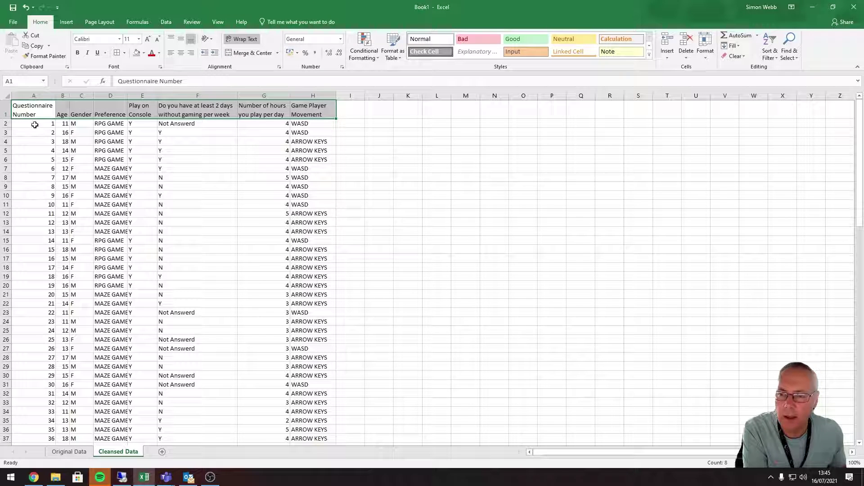
- Centre the numeric values horizontally in the Questionnaire Number, Age and Number of hours columns (A2:B101 and G2:G101)
left_click_drag(35, 123, 62, 433)
scroll(209, 324, "up", 20)
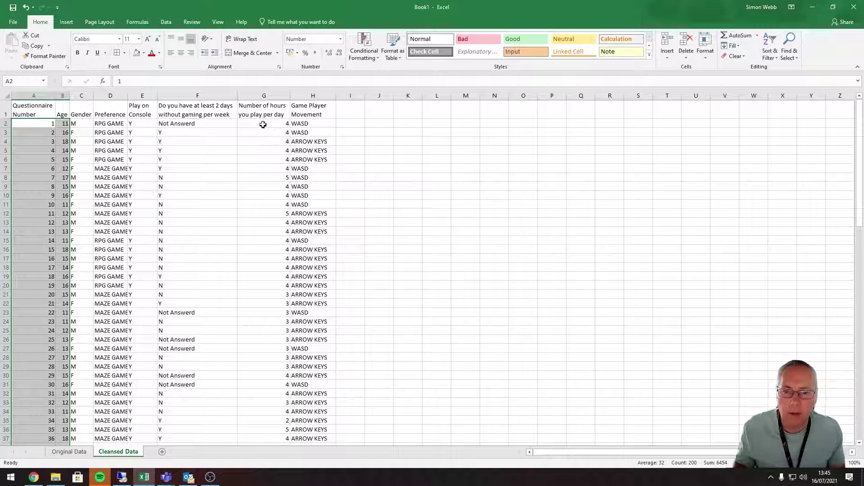
left_click_drag(263, 123, 280, 360)
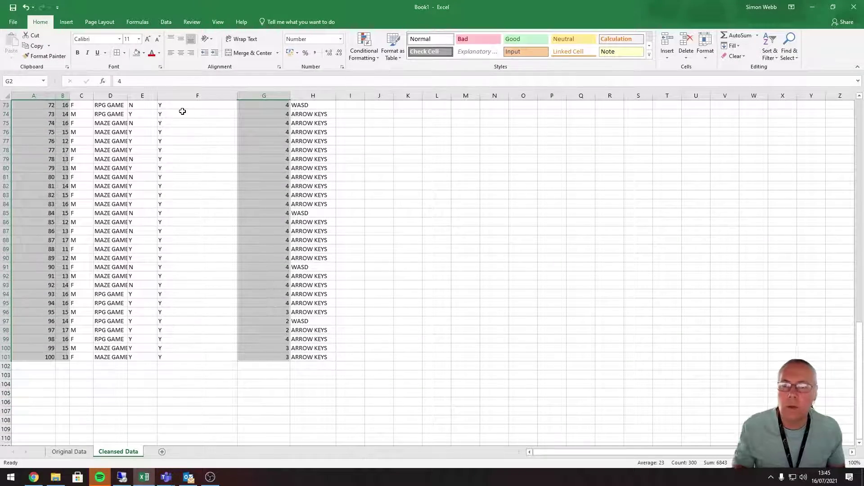
left_click(181, 53)
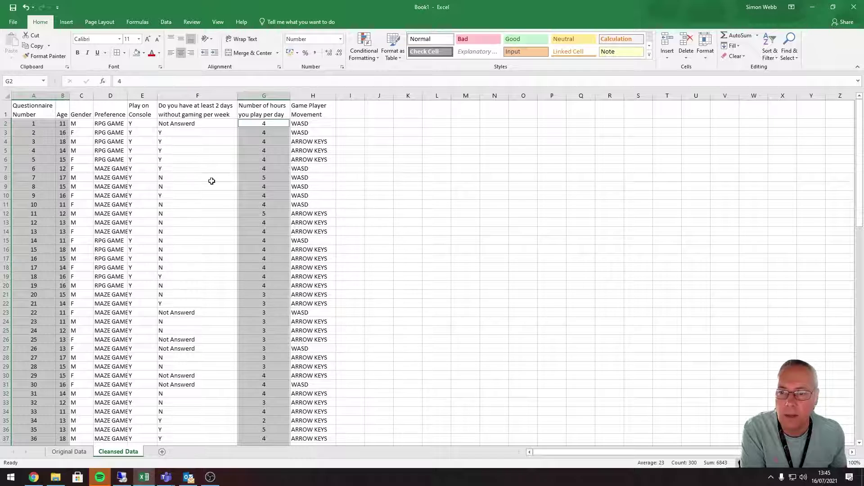
- Format the header row A1:H1 with middle vertical alignment, bold text and a light grey fill
left_click_drag(25, 108, 311, 108)
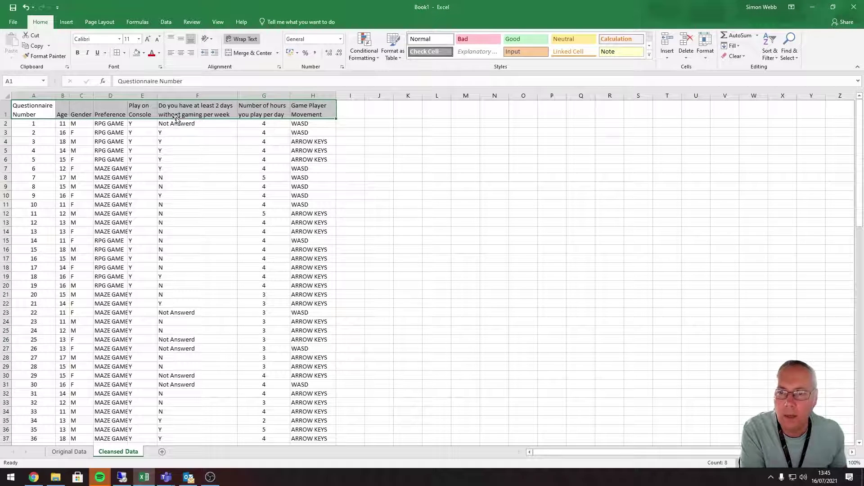
left_click(180, 38)
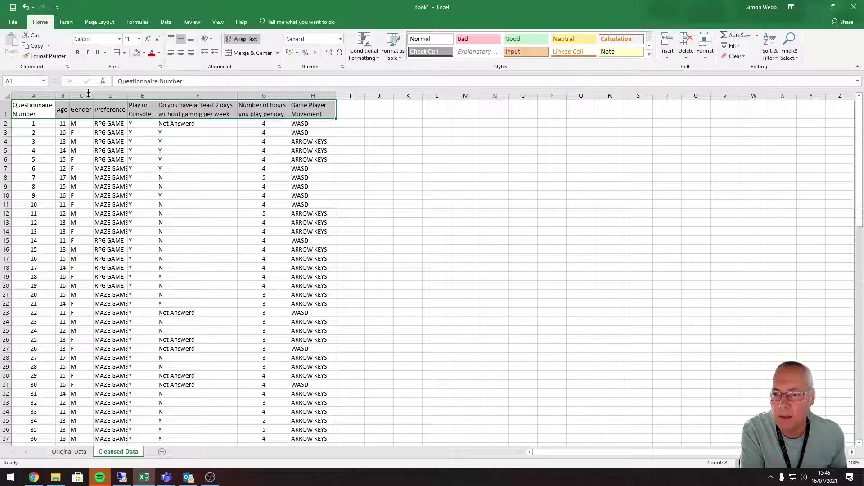
left_click(80, 56)
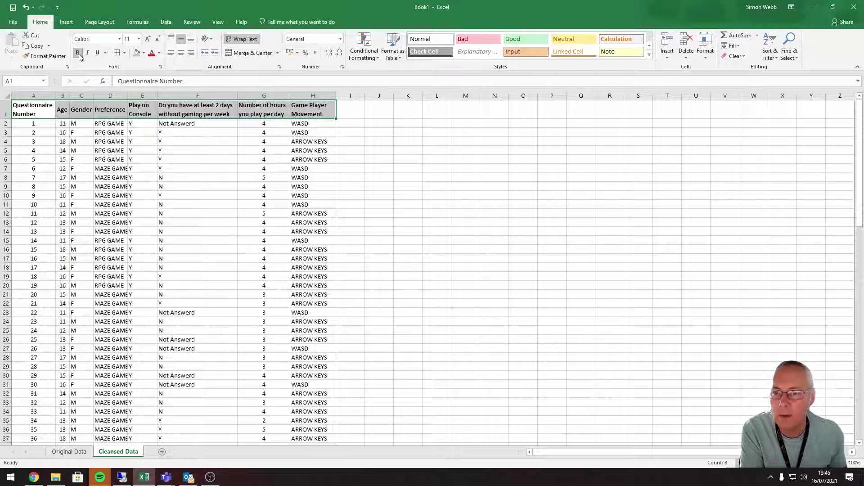
left_click(143, 53)
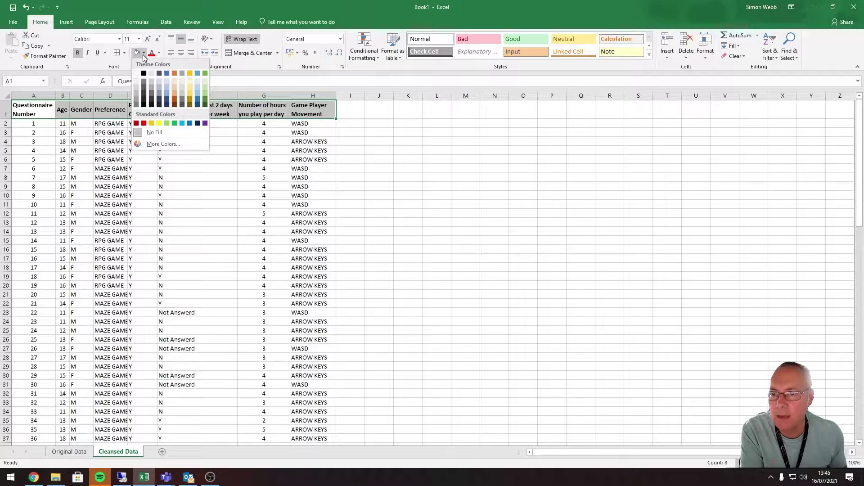
left_click(134, 88)
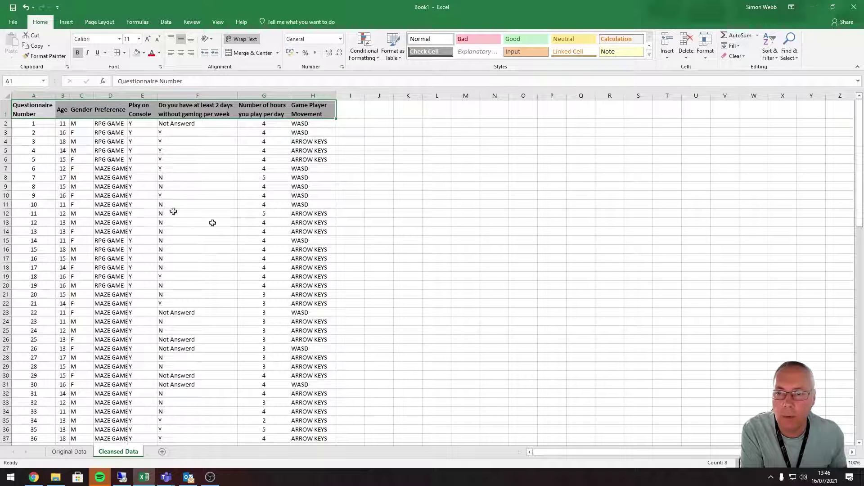
- Apply all borders to the table A1:H101 and widen the Preference column (D) slightly to fit its MAZE GAME entries
left_click_drag(20, 112, 309, 411)
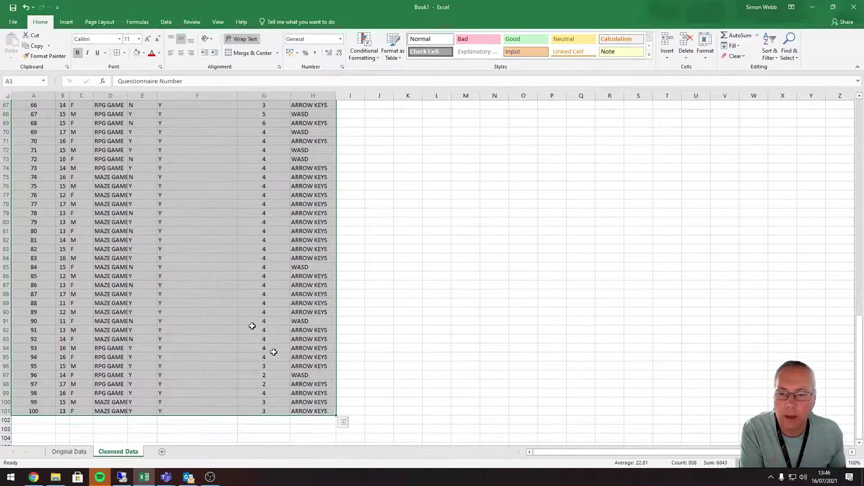
left_click(125, 53)
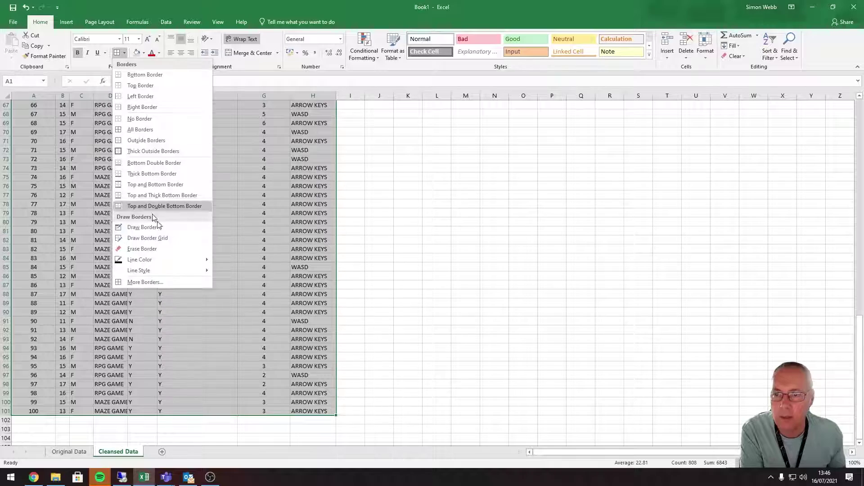
left_click(149, 131)
scroll(145, 127, "up", 20)
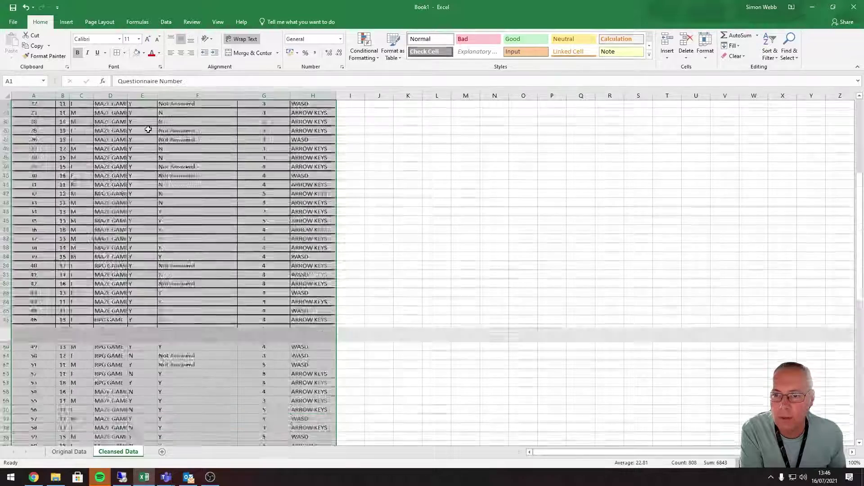
left_click(403, 210)
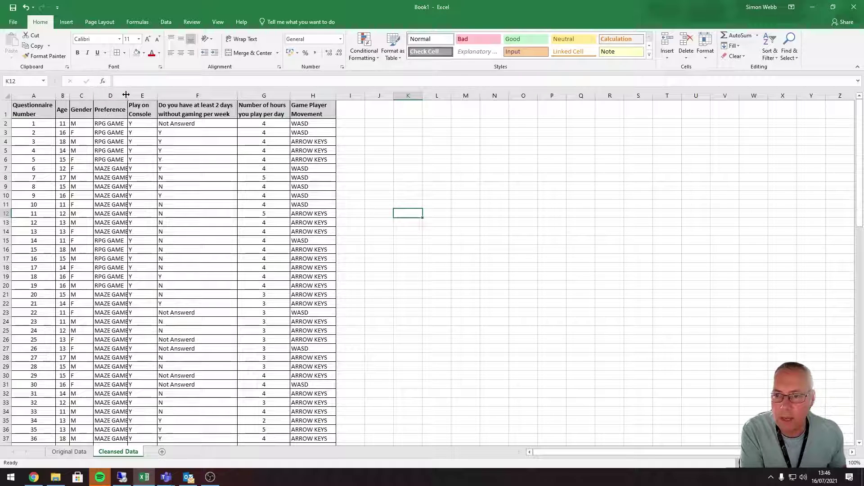
left_click_drag(128, 94, 131, 94)
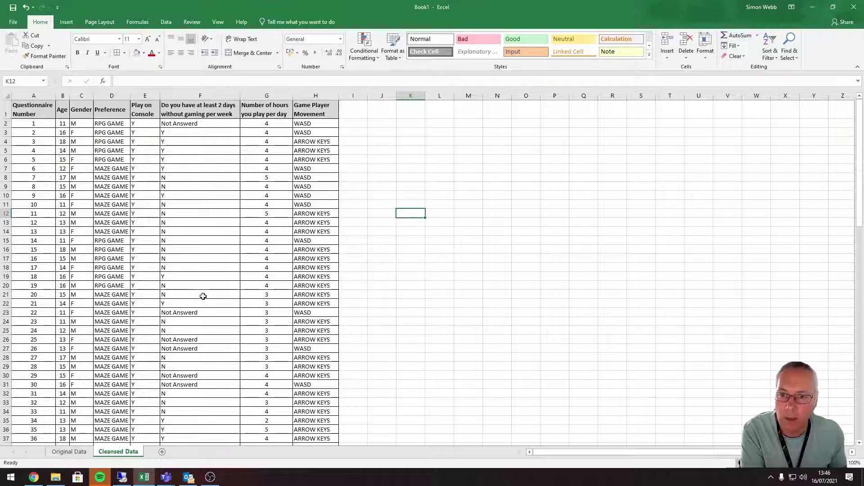
- Compare the Original Data sheet, including its helper columns, with the formatted Cleansed Data sheet
left_click(68, 451)
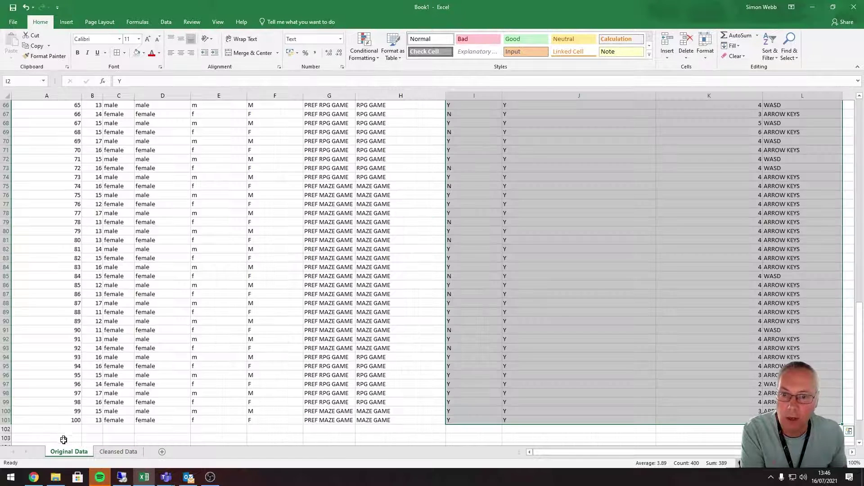
left_click(131, 452)
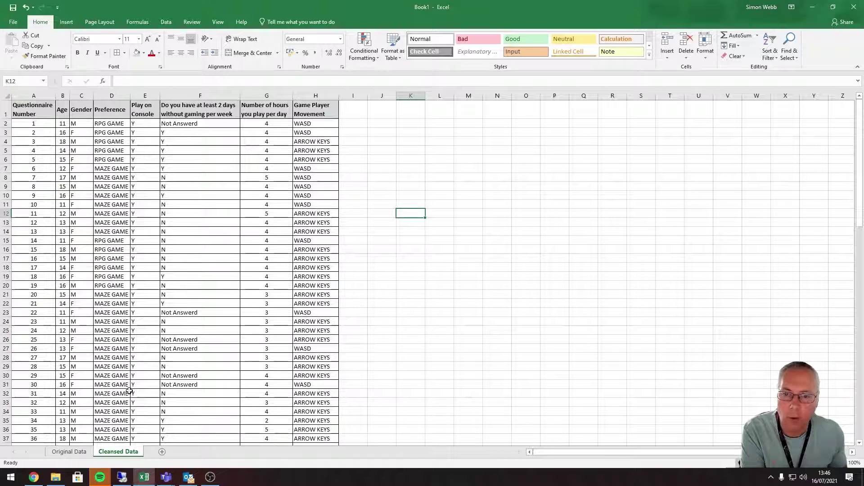
left_click(68, 452)
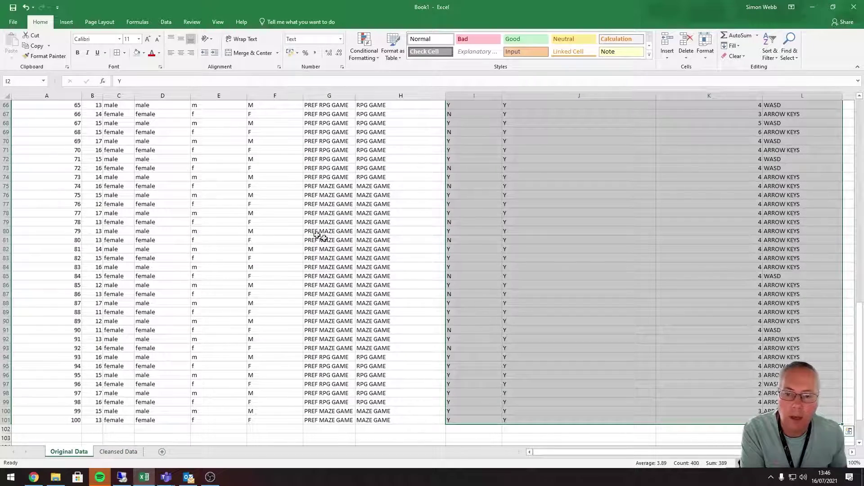
left_click(321, 270)
key("Down")
key("Down")
key("Down")
key("Down")
key("Down")
key("Down")
key("Down")
key("Down")
key("Down")
key("Down")
key("Down")
key("Down")
key("Down")
key("Down")
scroll(291, 294, "up", 17)
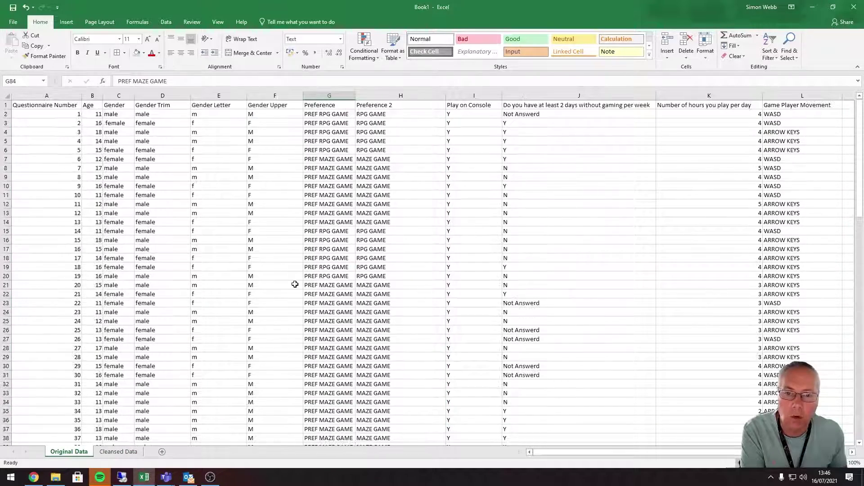
scroll(295, 284, "down", 12)
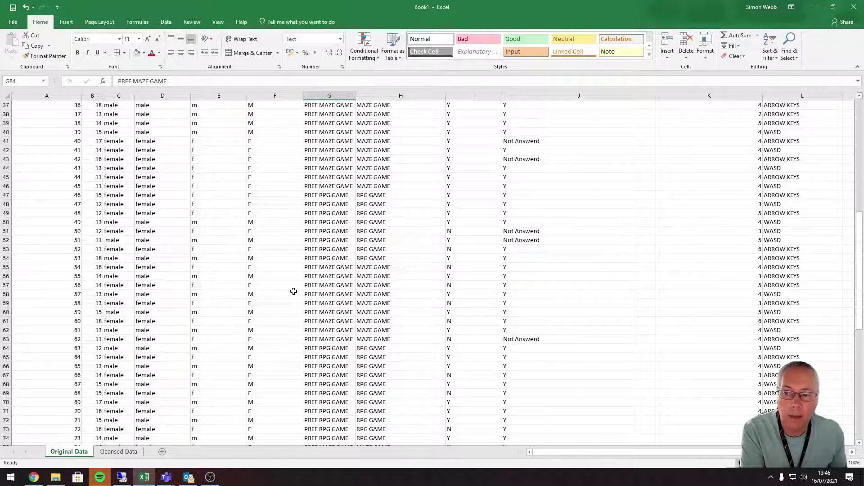
left_click(118, 451)
scroll(434, 322, "down", 3)
scroll(432, 320, "up", 3)
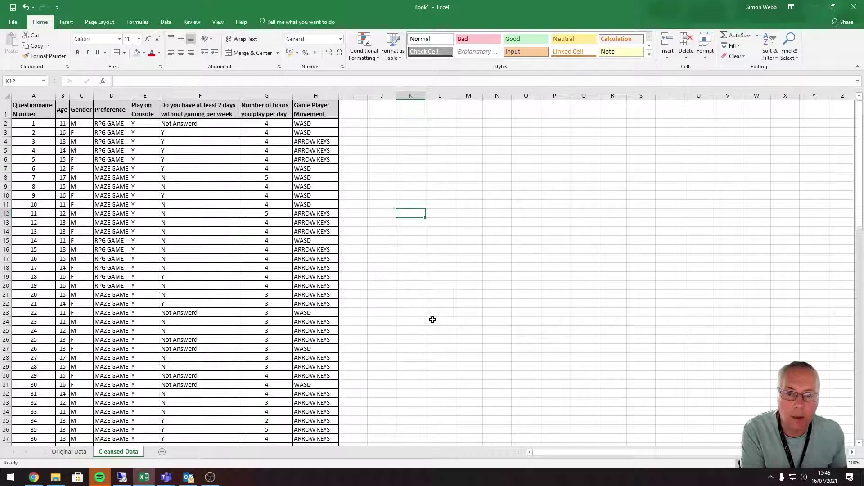